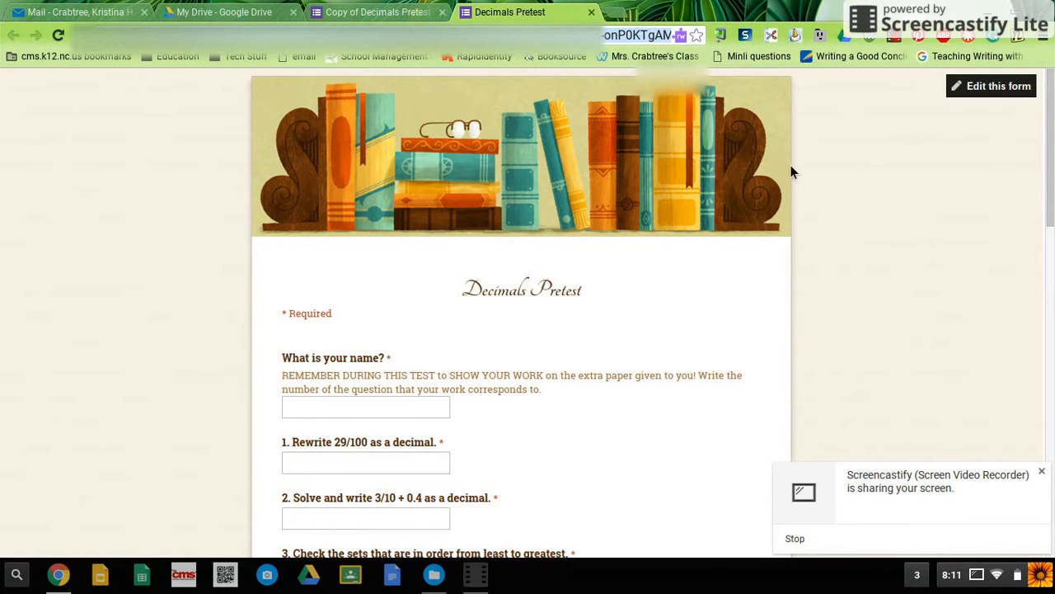
Step: Generate a shortened link for the live Decimals Pretest form and copy it
{"action": "left_click", "coordinate": [726, 36]}
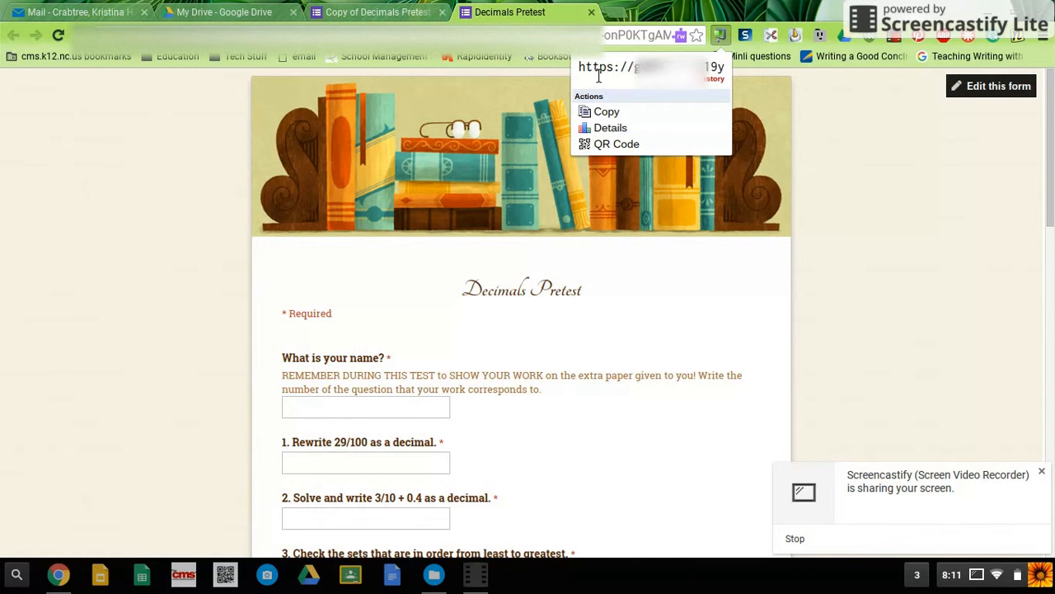
{"action": "left_click", "coordinate": [614, 115]}
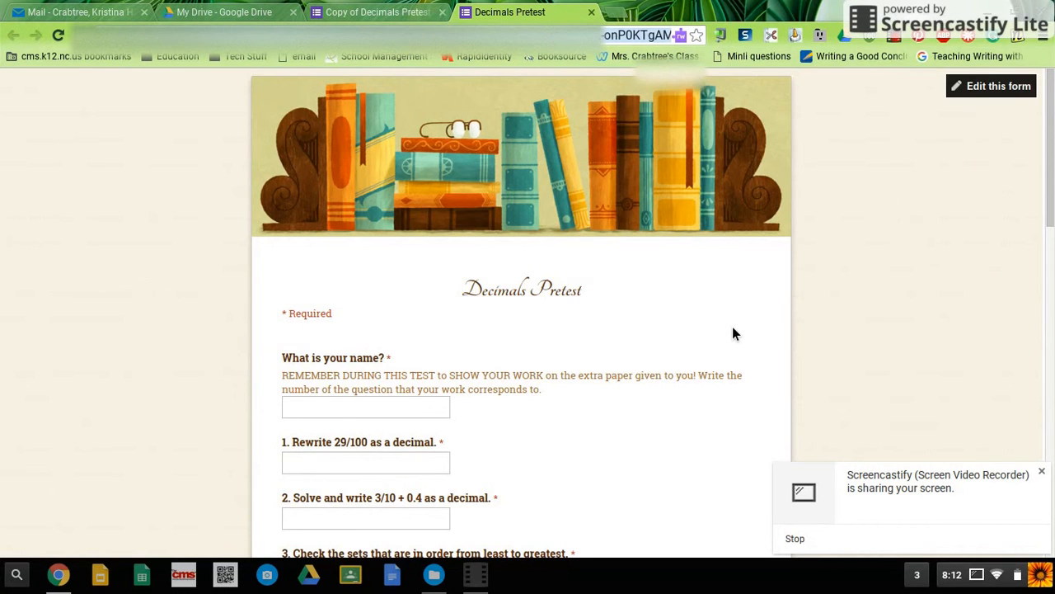
Step: Enter "Answer Key" as the respondent name in the form
{"action": "scroll", "coordinate": [734, 334], "scroll_direction": "down", "scroll_amount": 1}
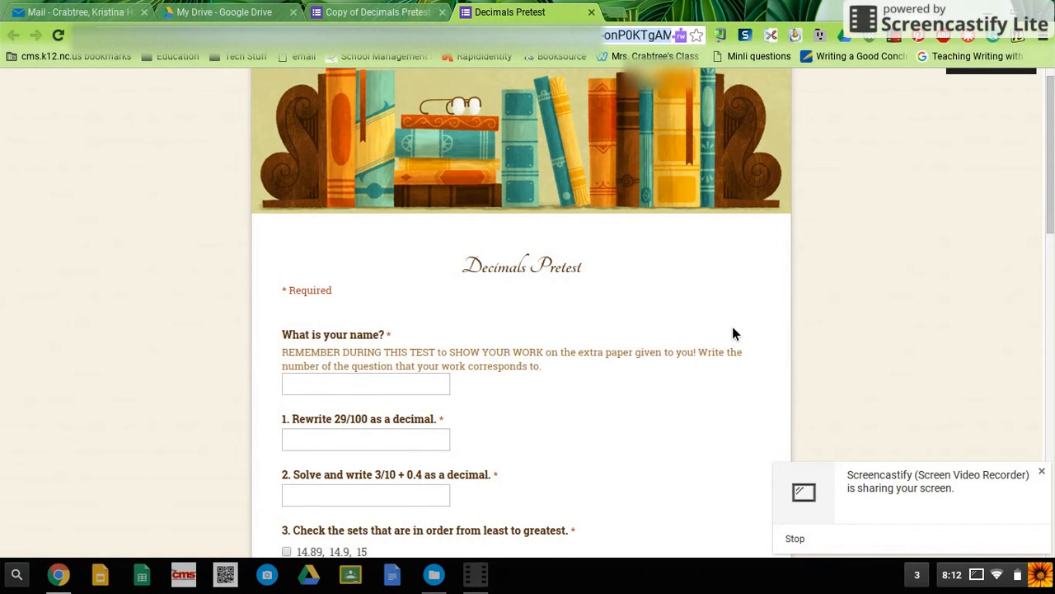
{"action": "scroll", "coordinate": [735, 333], "scroll_direction": "down", "scroll_amount": 1}
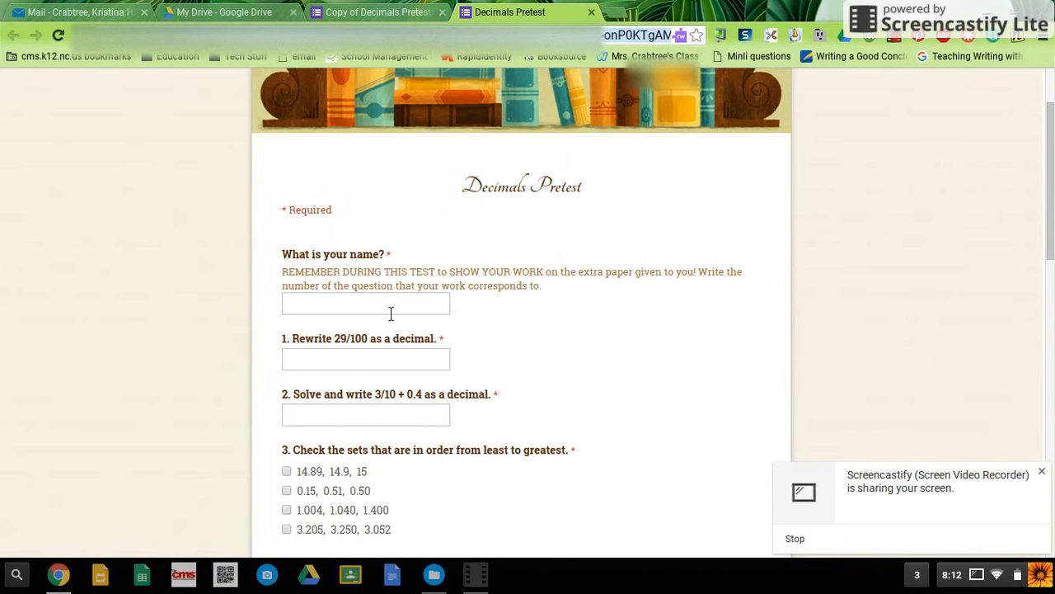
{"action": "left_click", "coordinate": [391, 310]}
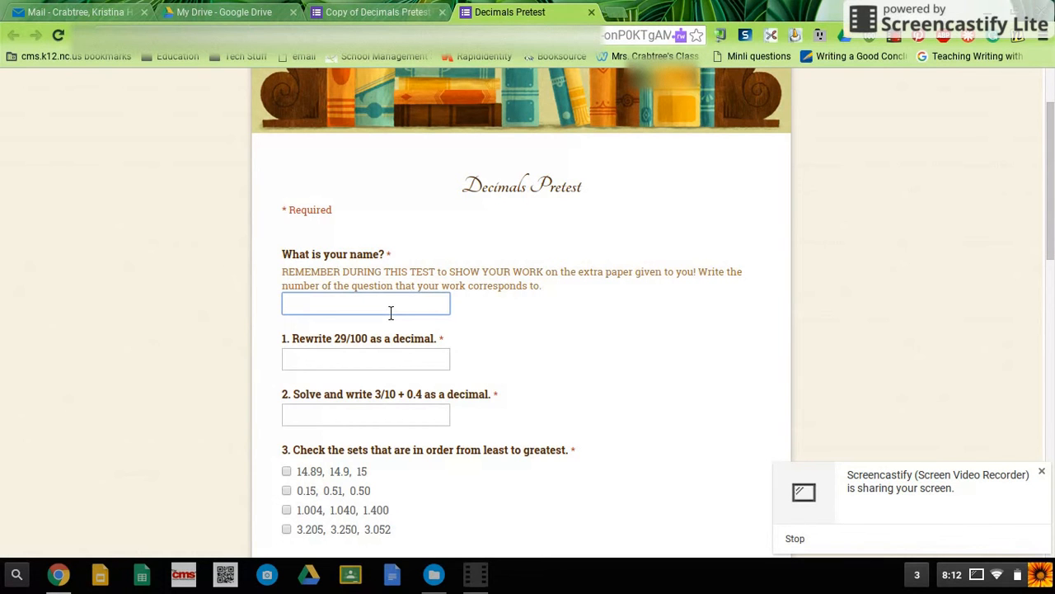
{"action": "type", "text": "Answer Key"}
Step: Answer question 1 with .29 and question 2 with .7
{"action": "left_click", "coordinate": [374, 362]}
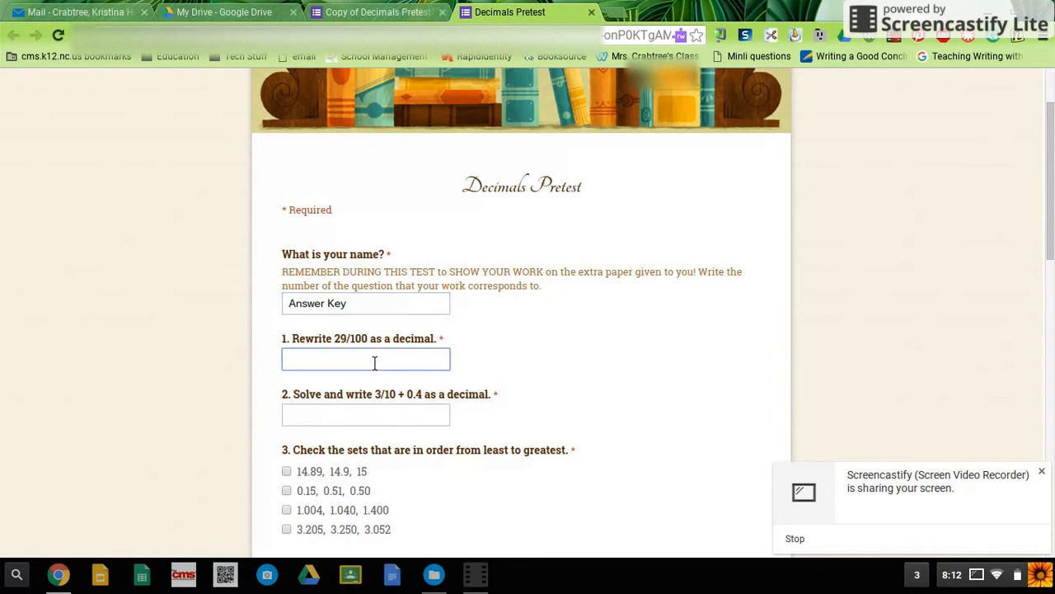
{"action": "type", "text": ".29"}
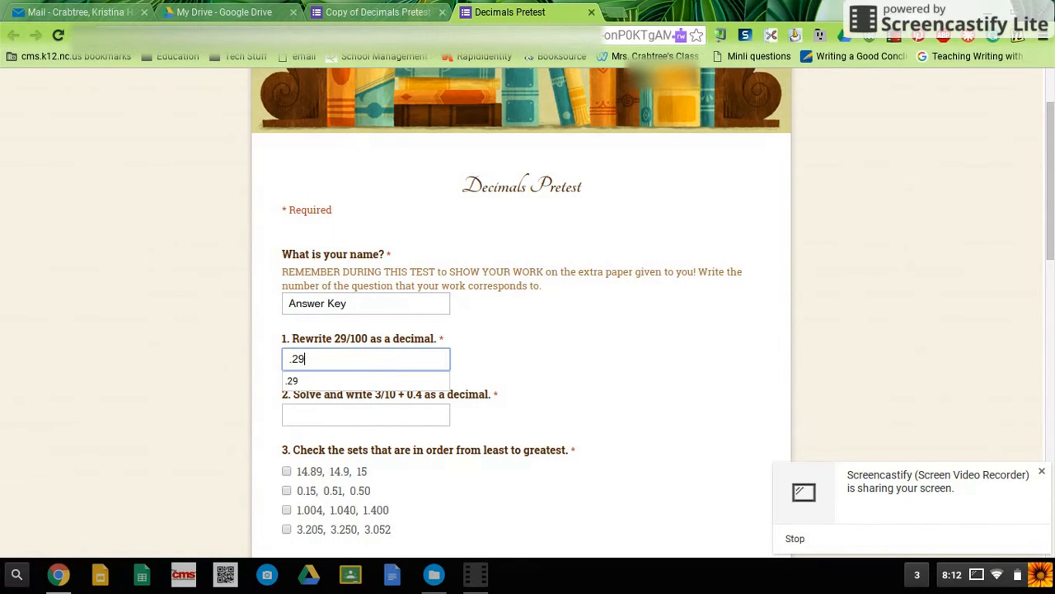
{"action": "scroll", "coordinate": [372, 371], "scroll_direction": "down", "scroll_amount": 1}
{"action": "left_click", "coordinate": [382, 402]}
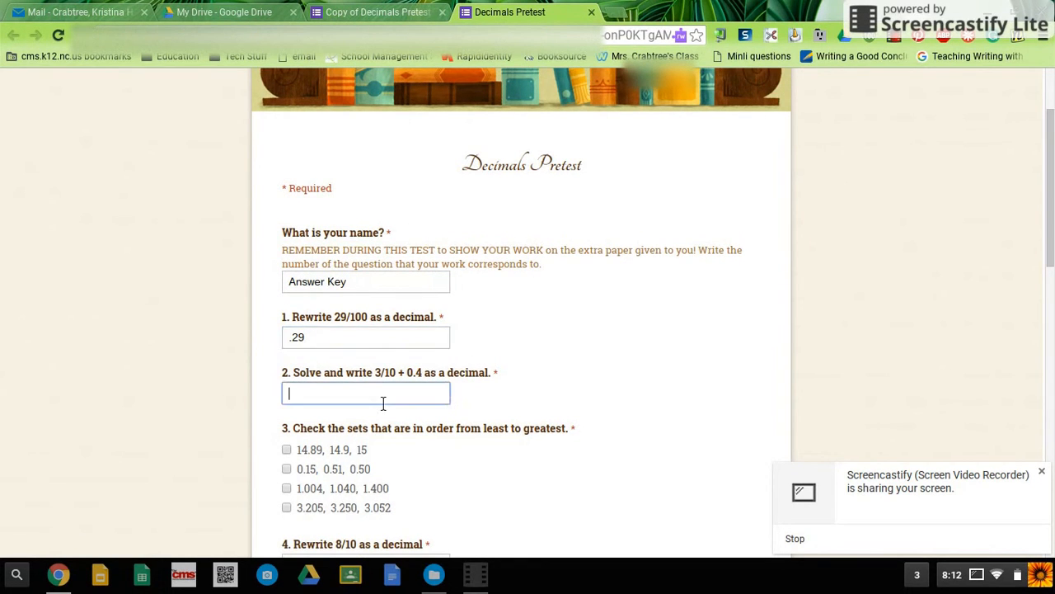
{"action": "type", "text": ".7"}
Step: For question 3, check the sets "14.89, 14.9, 15" and "1.004, 1.040, 1.400"
{"action": "scroll", "coordinate": [383, 402], "scroll_direction": "down", "scroll_amount": 1}
{"action": "scroll", "coordinate": [330, 386], "scroll_direction": "down", "scroll_amount": 1}
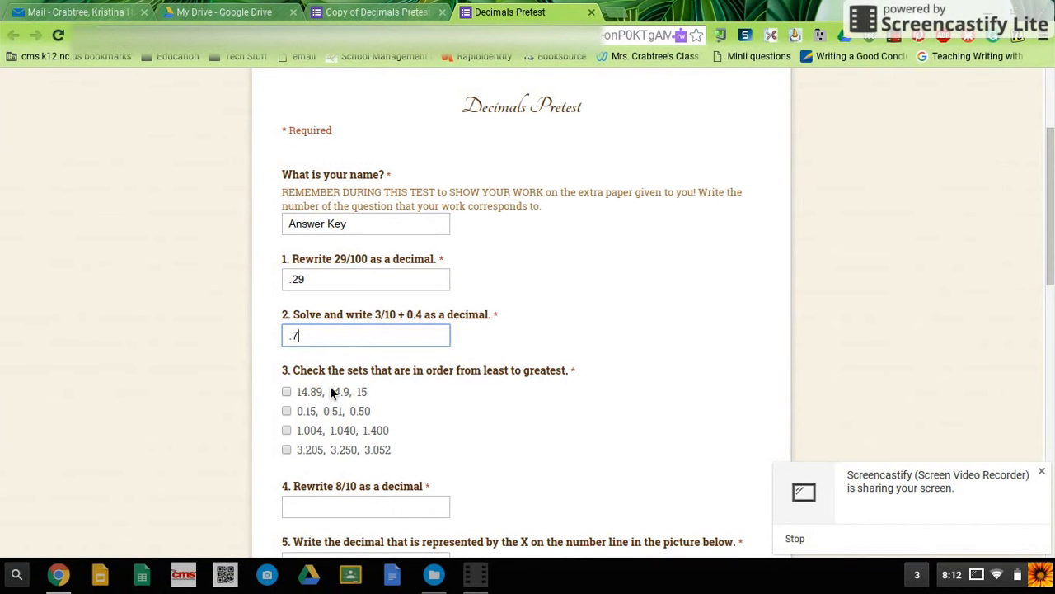
{"action": "left_click", "coordinate": [290, 392]}
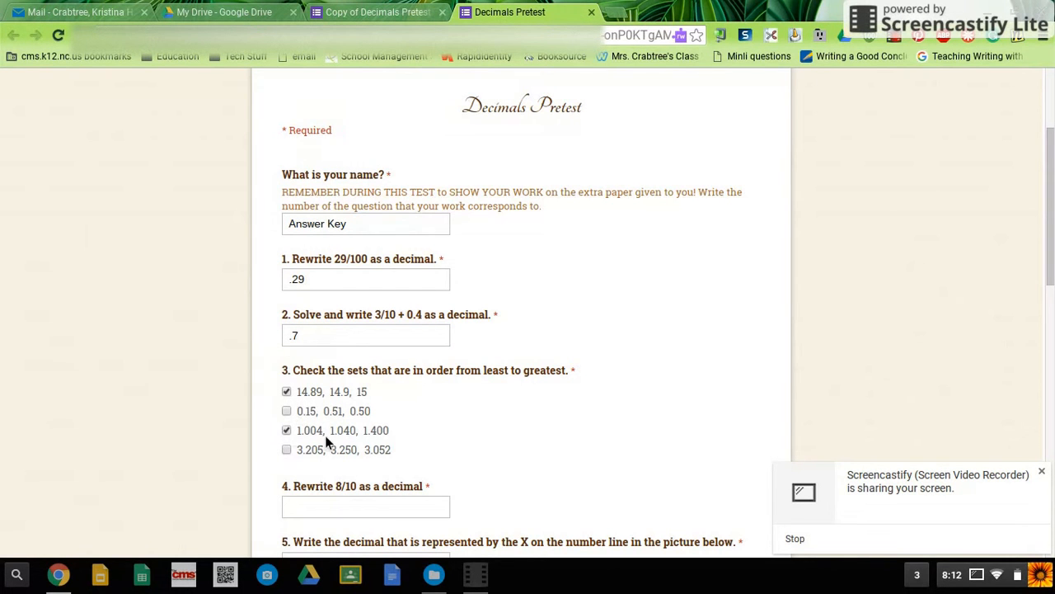
Step: Answer question 4 with .8 and the number line question 5 with .35
{"action": "scroll", "coordinate": [403, 453], "scroll_direction": "down", "scroll_amount": 1}
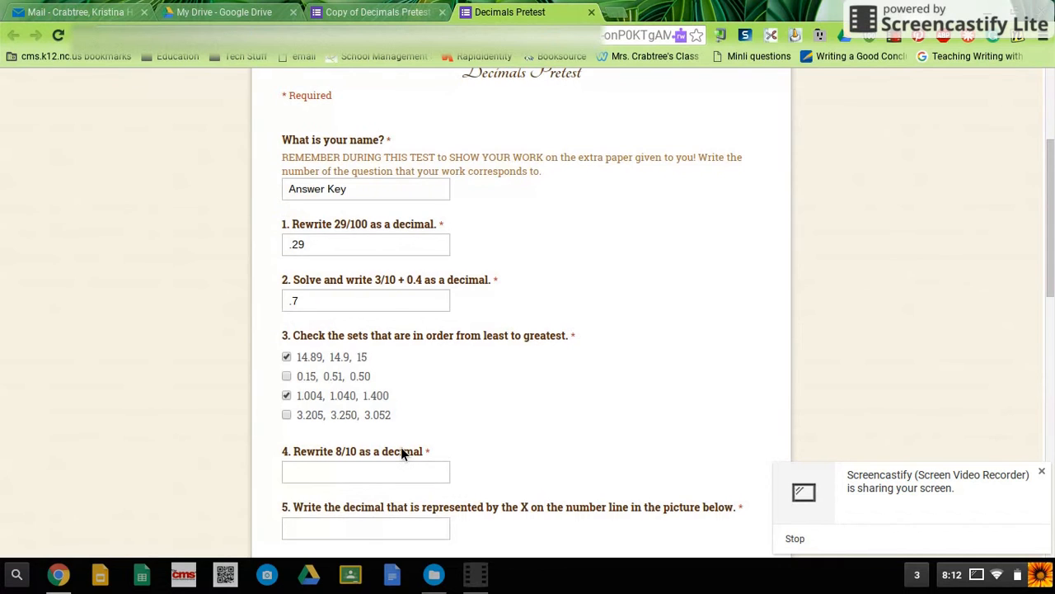
{"action": "left_click", "coordinate": [394, 472]}
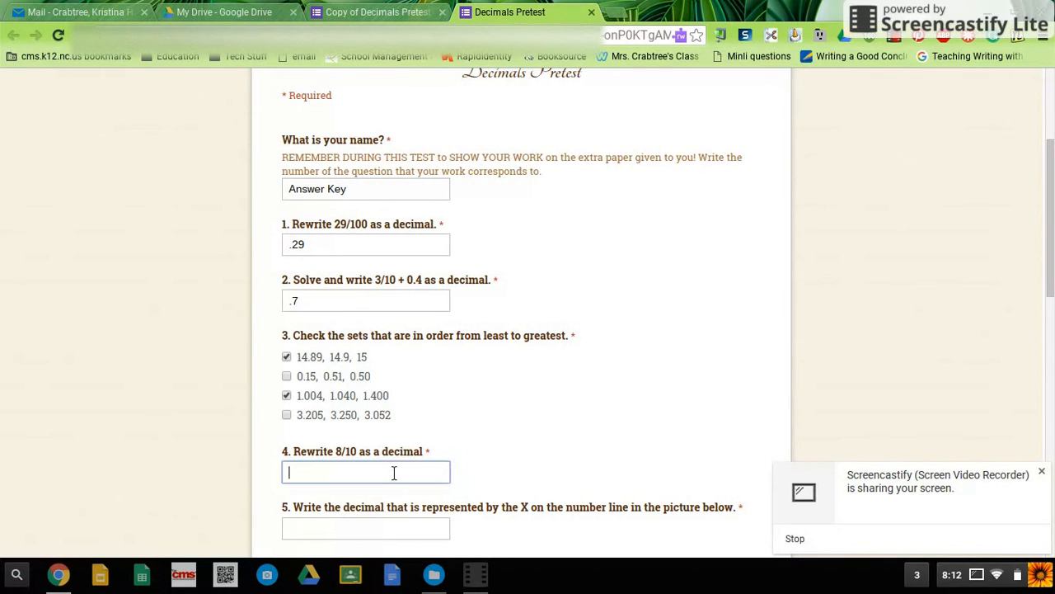
{"action": "type", "text": ".8"}
{"action": "key", "text": "Left"}
{"action": "key", "text": "Left"}
{"action": "key", "text": "BackSpace"}
{"action": "scroll", "coordinate": [583, 419], "scroll_direction": "down", "scroll_amount": 1}
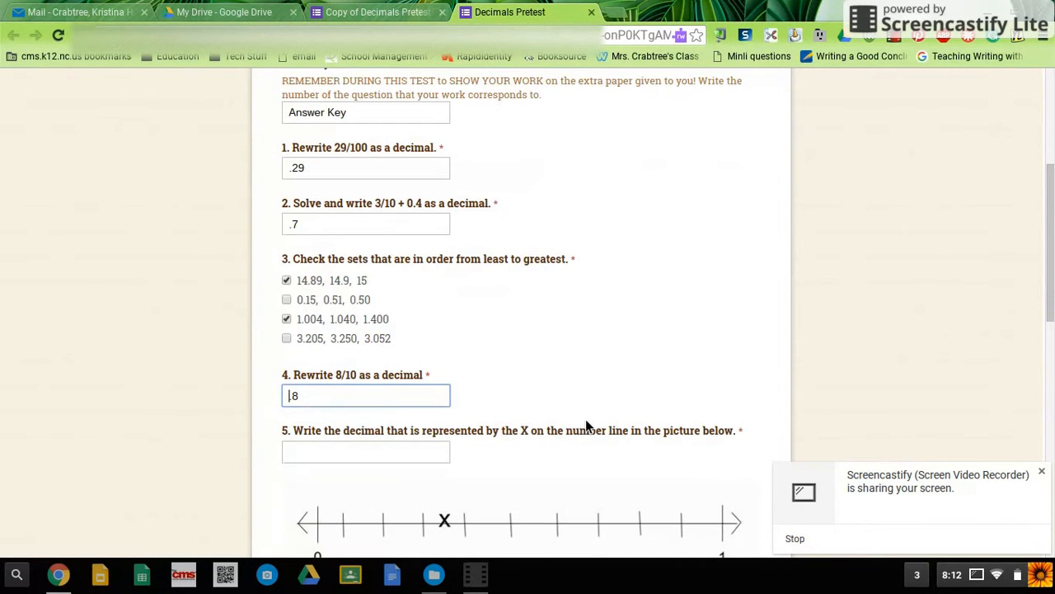
{"action": "left_click", "coordinate": [345, 456]}
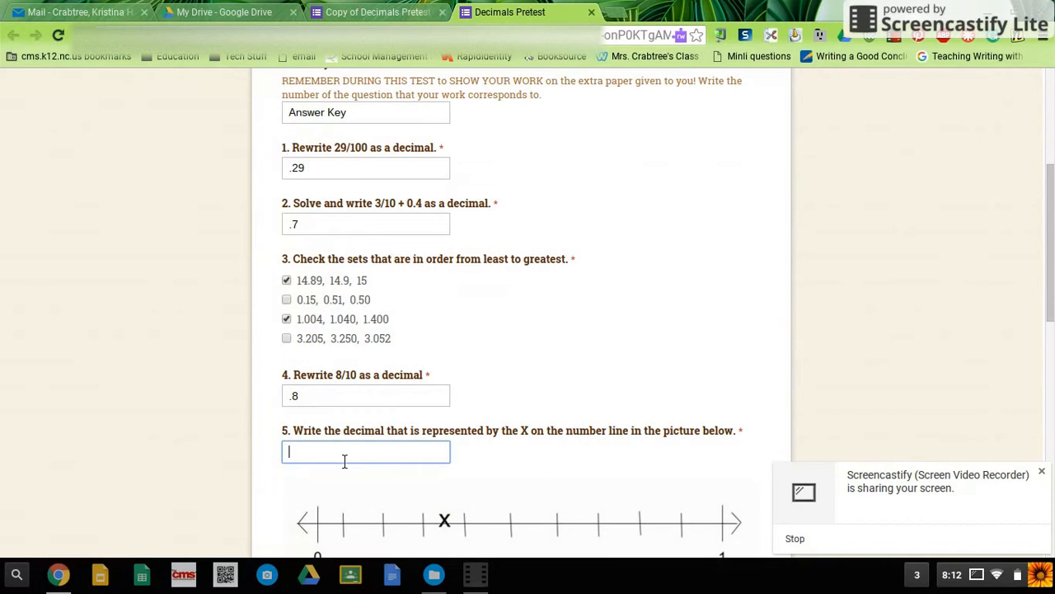
{"action": "type", "text": ".35"}
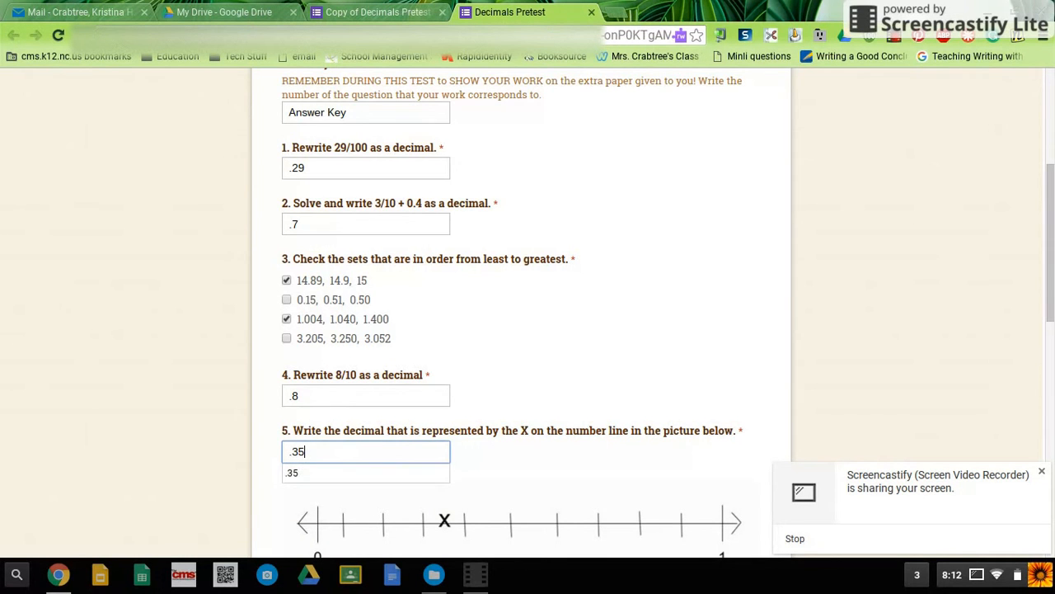
Step: Answer question 6 with .9 and question 7 with .334
{"action": "scroll", "coordinate": [528, 330], "scroll_direction": "down", "scroll_amount": 2}
{"action": "scroll", "coordinate": [150, 421], "scroll_direction": "down", "scroll_amount": 1}
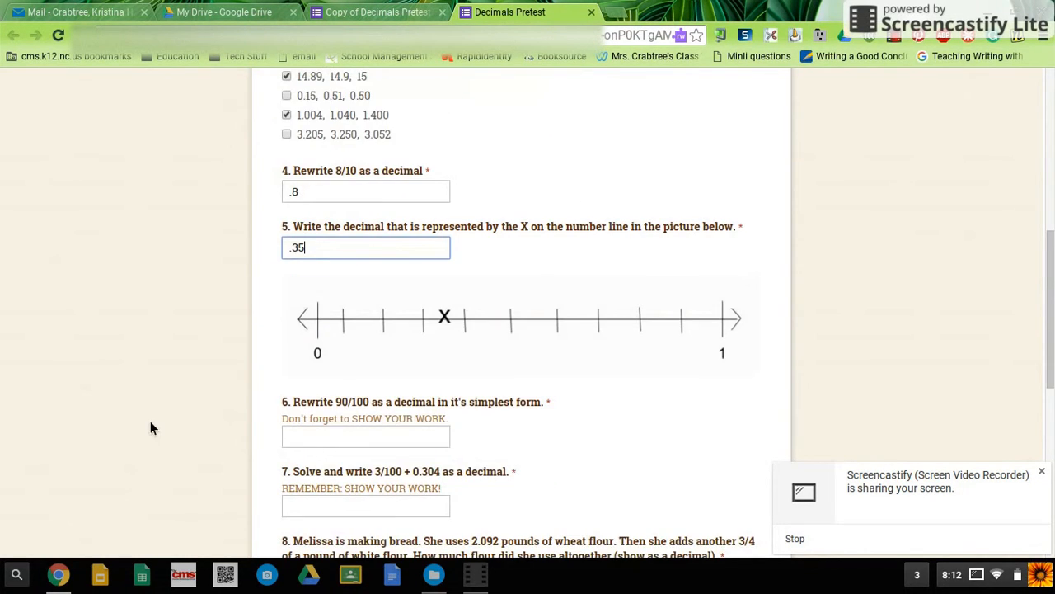
{"action": "left_click", "coordinate": [313, 445]}
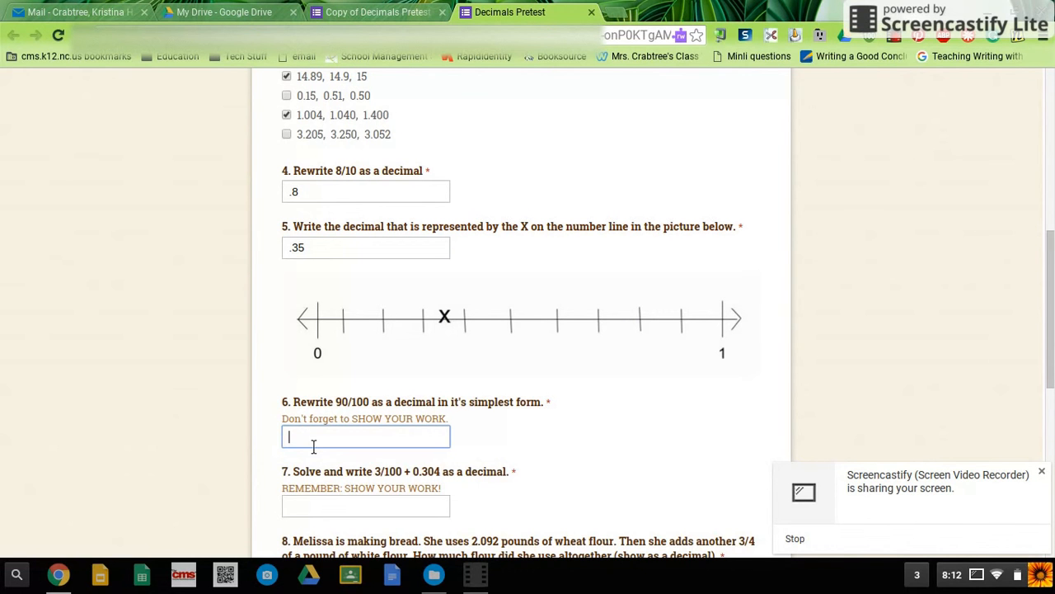
{"action": "type", "text": ".9"}
{"action": "left_click", "coordinate": [327, 509]}
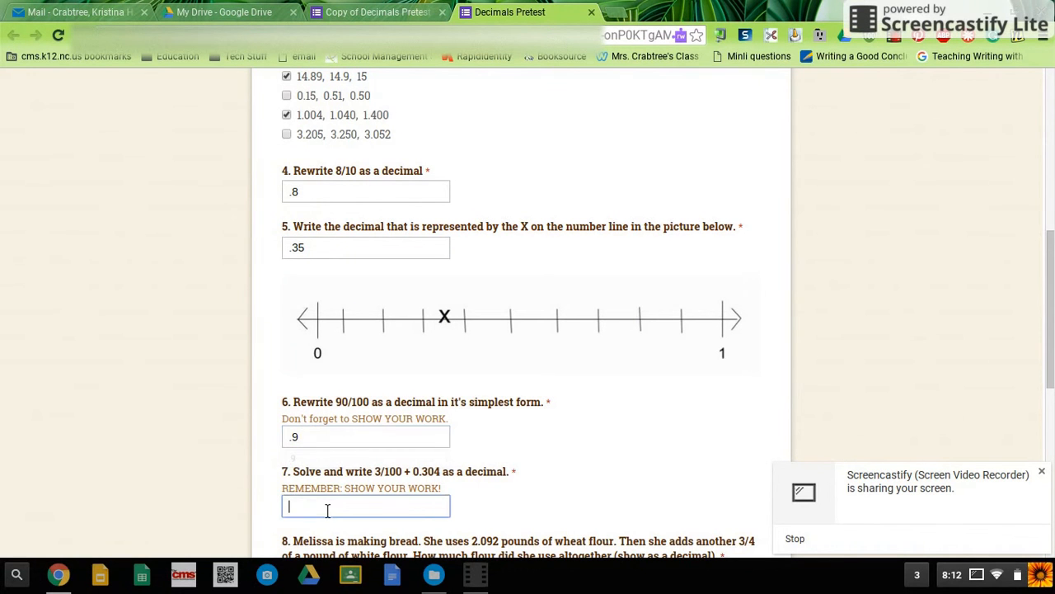
{"action": "type", "text": ".334"}
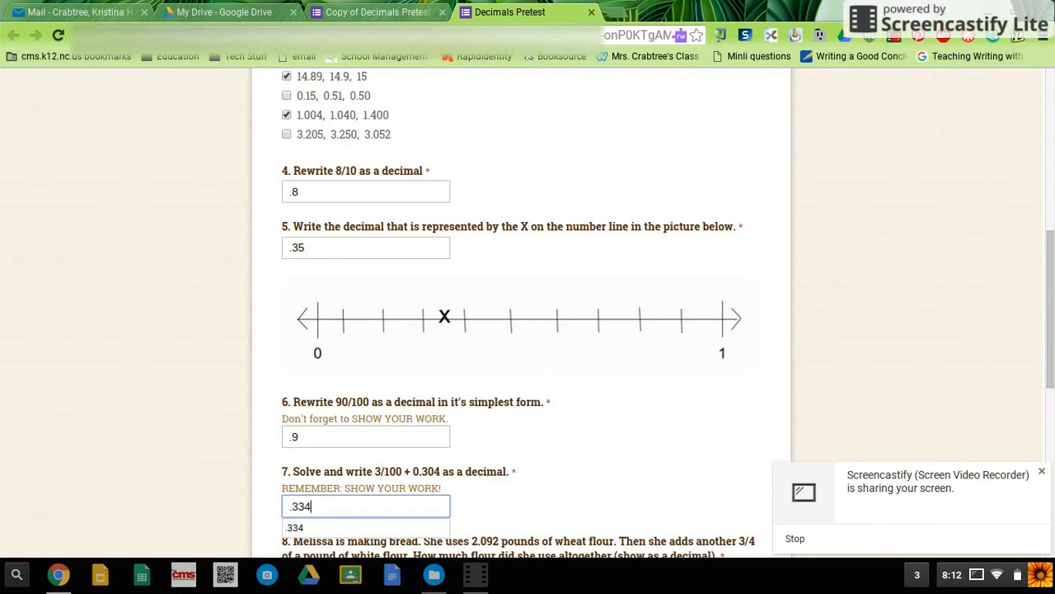
Step: Answer the flour word problem in question 8 with 2.842
{"action": "scroll", "coordinate": [454, 443], "scroll_direction": "down", "scroll_amount": 2}
{"action": "left_click", "coordinate": [437, 452]}
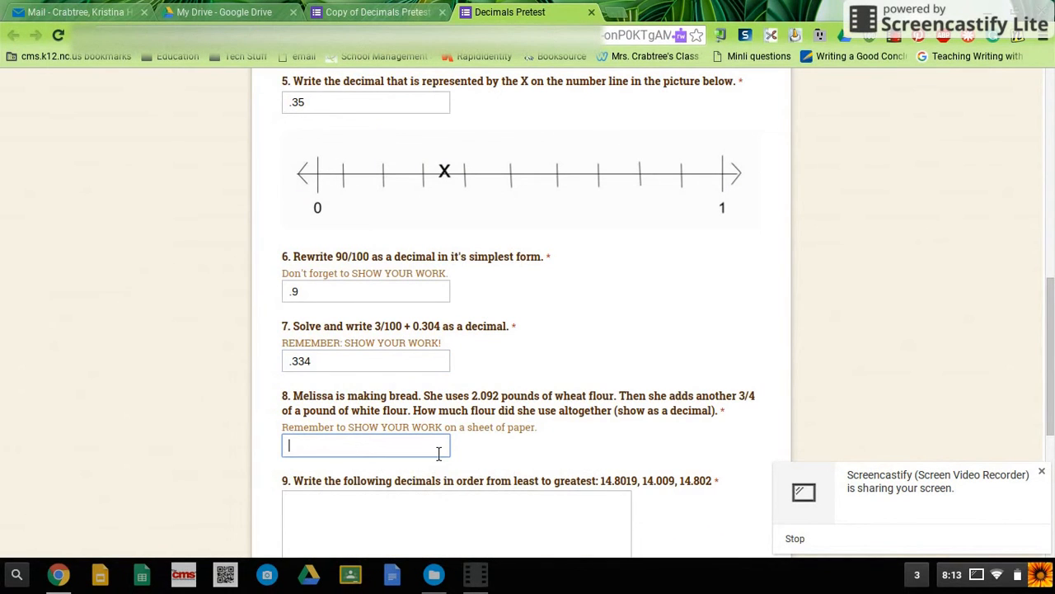
{"action": "type", "text": "2."}
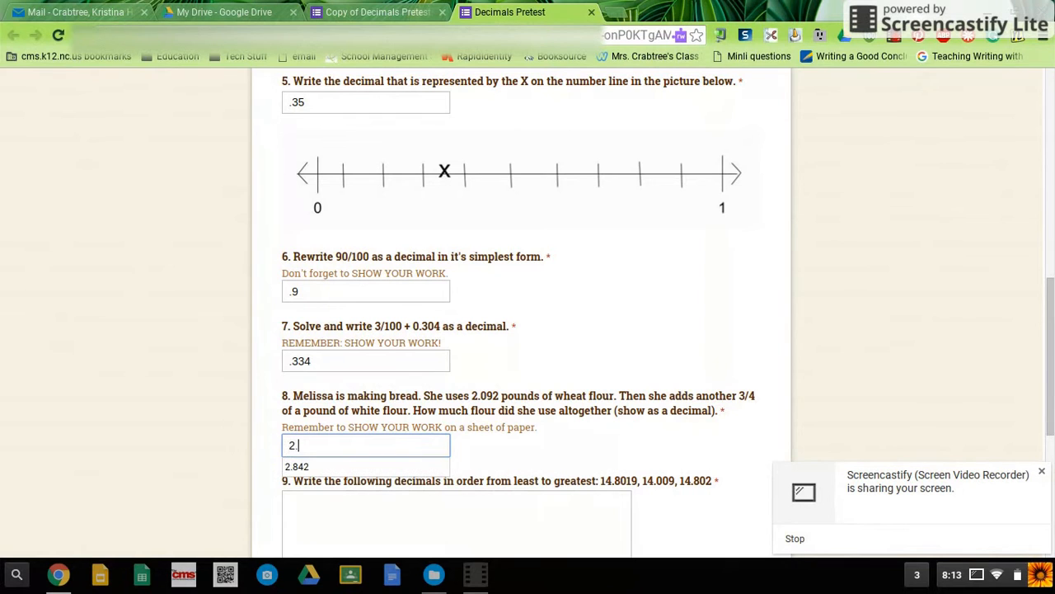
{"action": "type", "text": "842"}
Step: Answer question 9 with the ordered decimals "14.009, 14.8019, 14.802"
{"action": "left_click", "coordinate": [443, 514]}
{"action": "scroll", "coordinate": [443, 514], "scroll_direction": "down", "scroll_amount": 1}
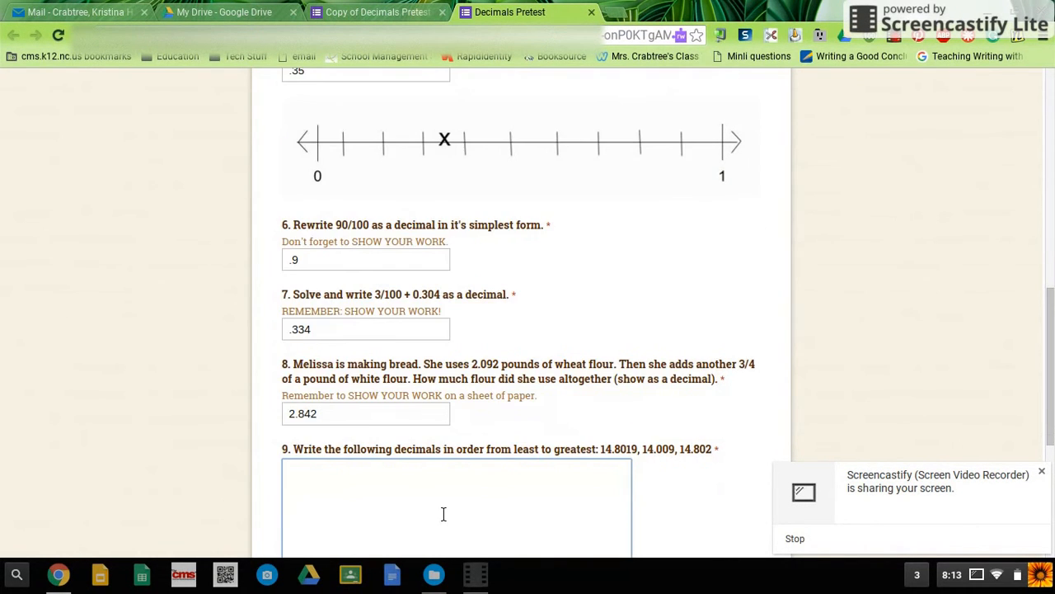
{"action": "scroll", "coordinate": [442, 514], "scroll_direction": "down", "scroll_amount": 1}
{"action": "scroll", "coordinate": [443, 514], "scroll_direction": "up", "scroll_amount": 1}
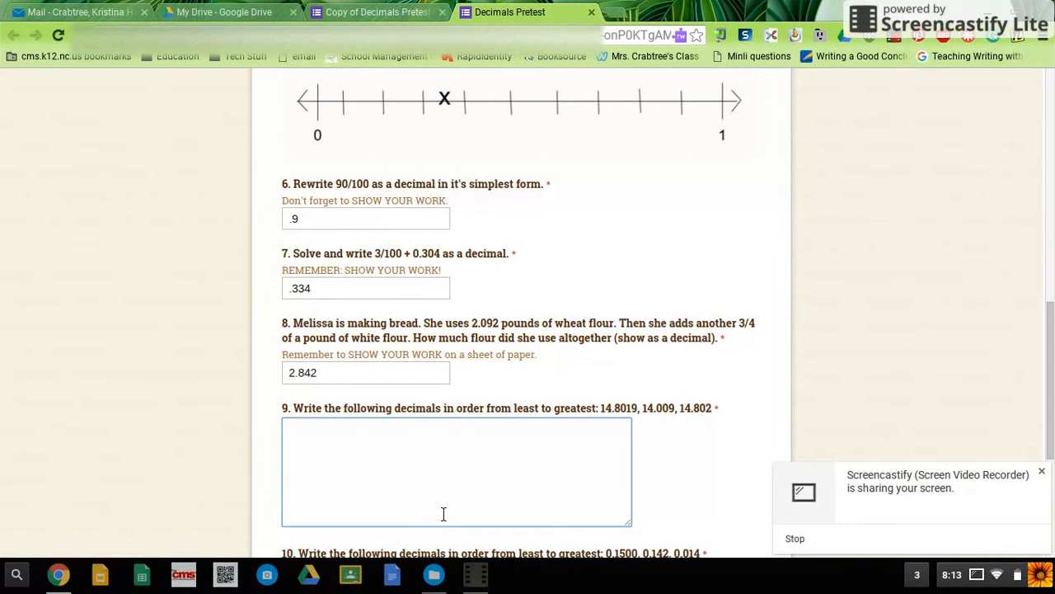
{"action": "type", "text": "14.009, 14.8019, 14.8"}
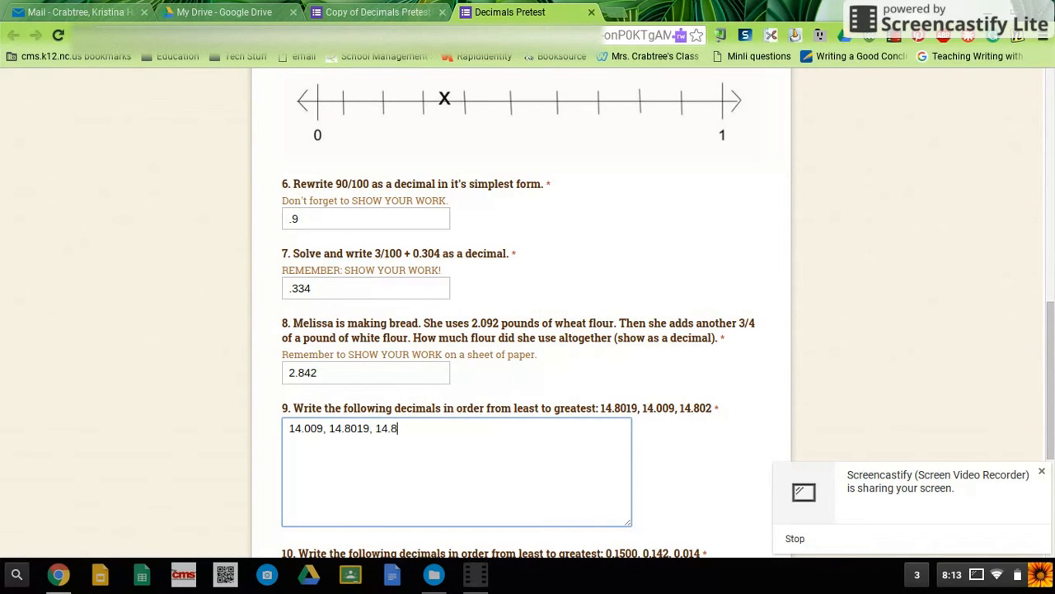
{"action": "type", "text": "02"}
Step: Answer question 10 with the ordered decimals "0.014, 0.142, 0.1500"
{"action": "scroll", "coordinate": [487, 479], "scroll_direction": "down", "scroll_amount": 1}
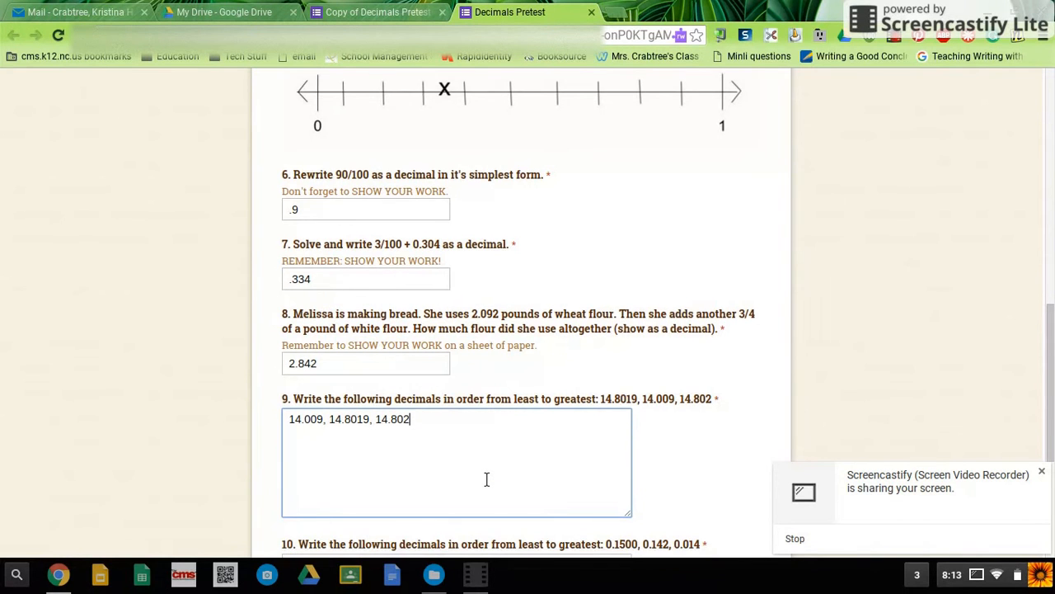
{"action": "scroll", "coordinate": [487, 479], "scroll_direction": "down", "scroll_amount": 1}
{"action": "scroll", "coordinate": [487, 479], "scroll_direction": "down", "scroll_amount": 2}
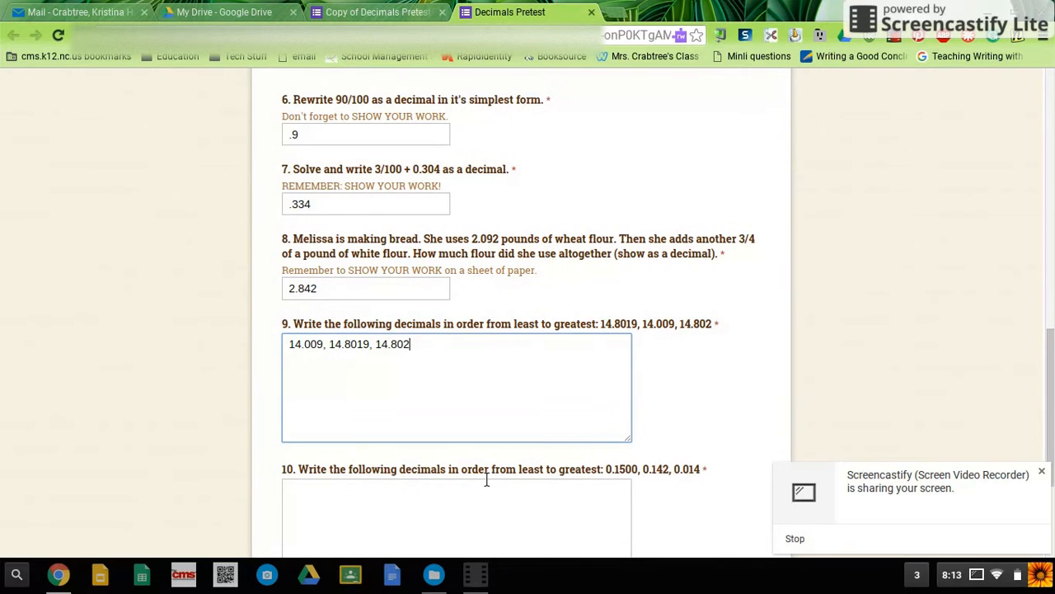
{"action": "scroll", "coordinate": [486, 479], "scroll_direction": "down", "scroll_amount": 1}
{"action": "left_click", "coordinate": [488, 484]}
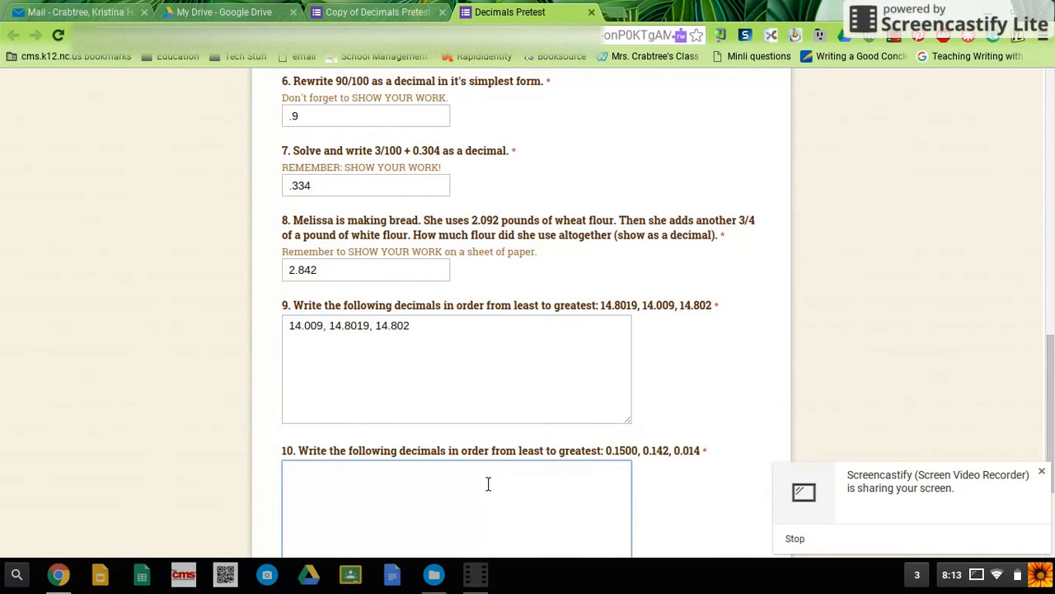
{"action": "scroll", "coordinate": [489, 484], "scroll_direction": "down", "scroll_amount": 1}
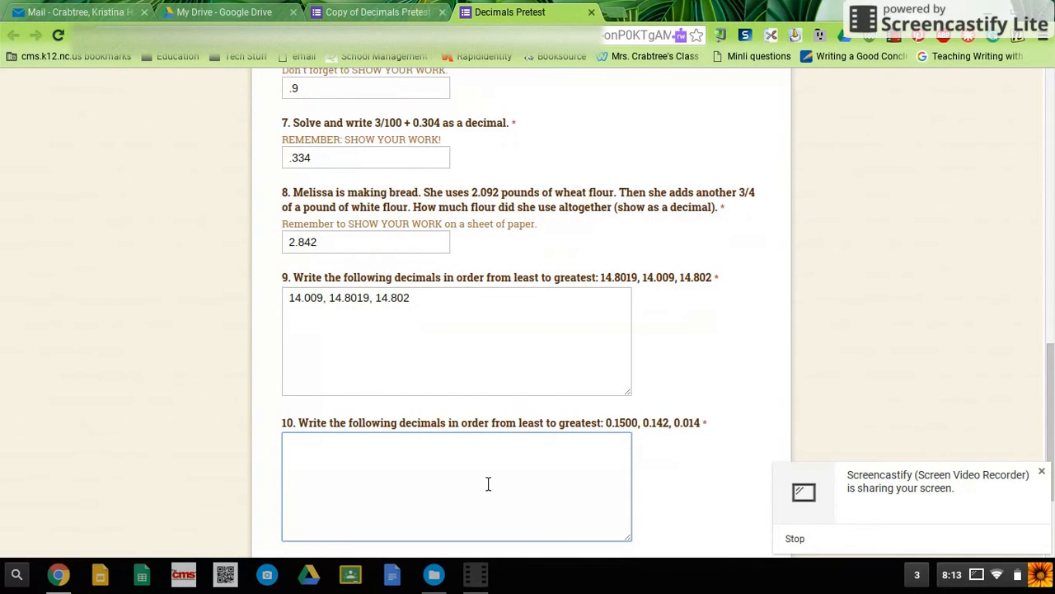
{"action": "scroll", "coordinate": [488, 484], "scroll_direction": "down", "scroll_amount": 1}
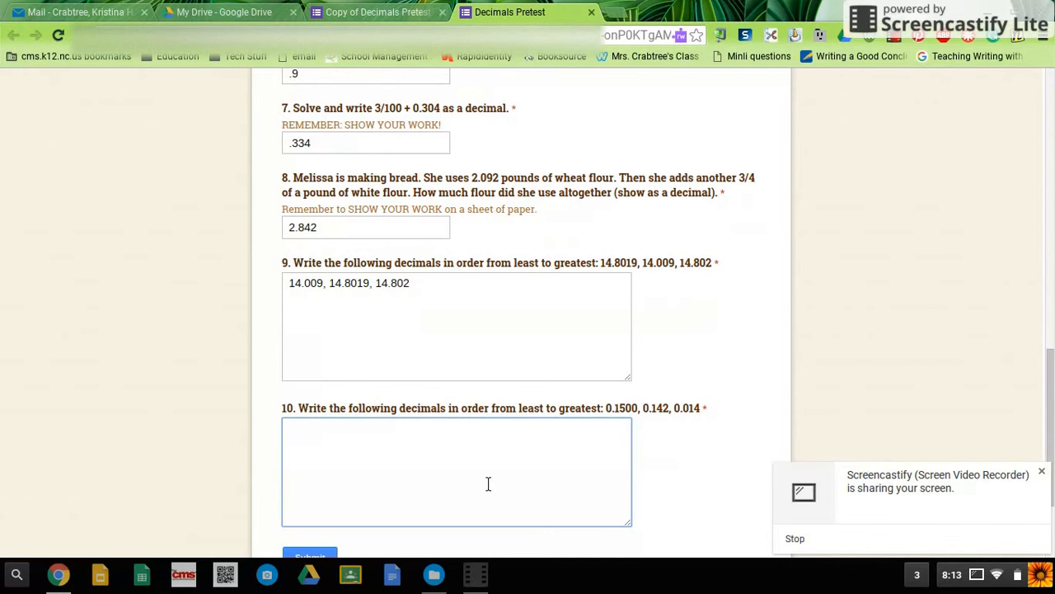
{"action": "type", "text": "0.014, 0.142, 0.1500"}
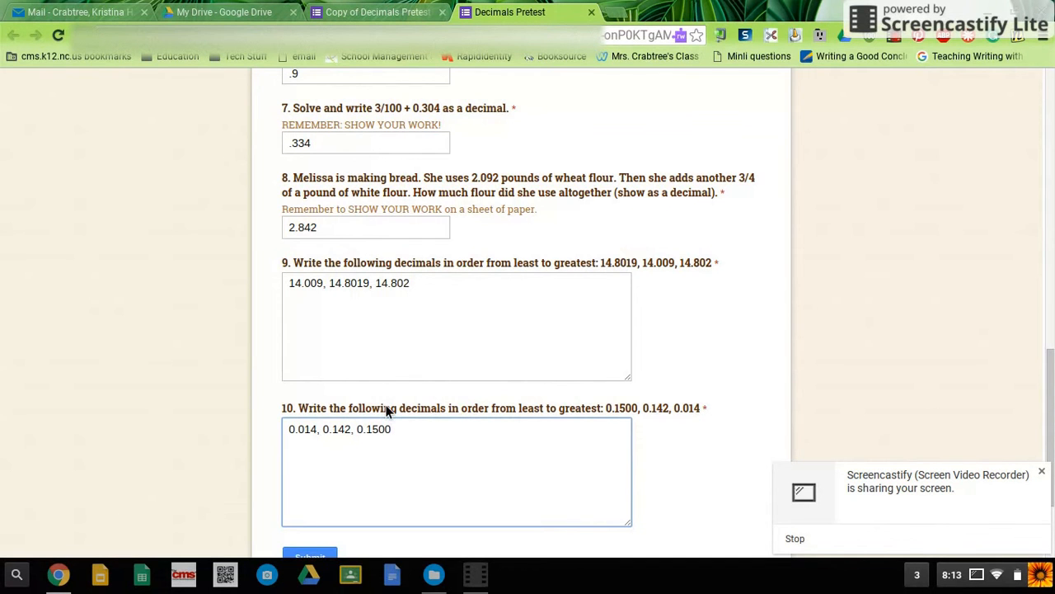
Step: Submit the completed answer key response to the Decimals Pretest form
{"action": "scroll", "coordinate": [679, 414], "scroll_direction": "down", "scroll_amount": 1}
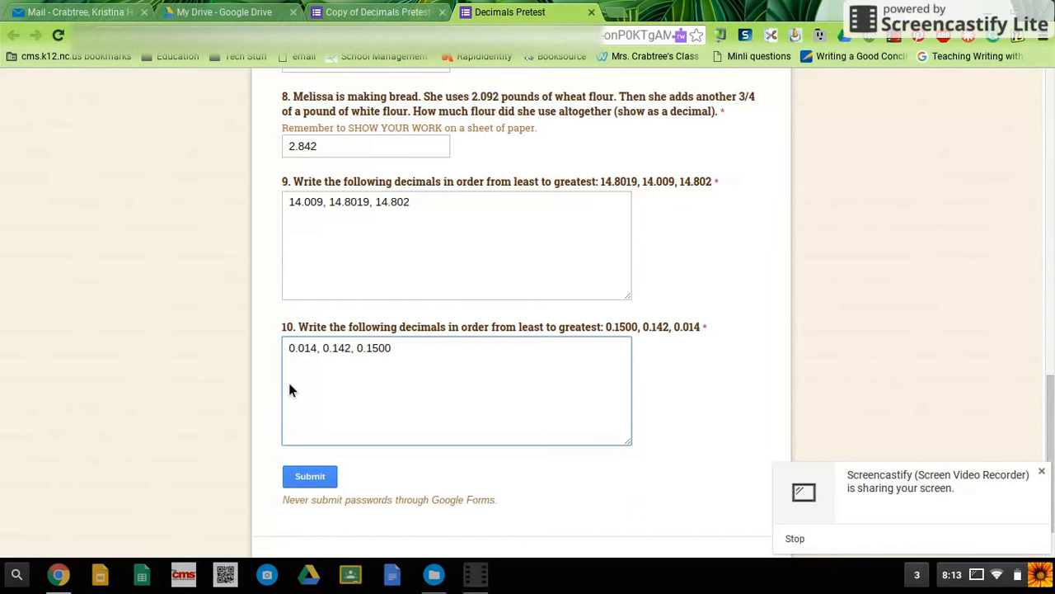
{"action": "left_click", "coordinate": [313, 482]}
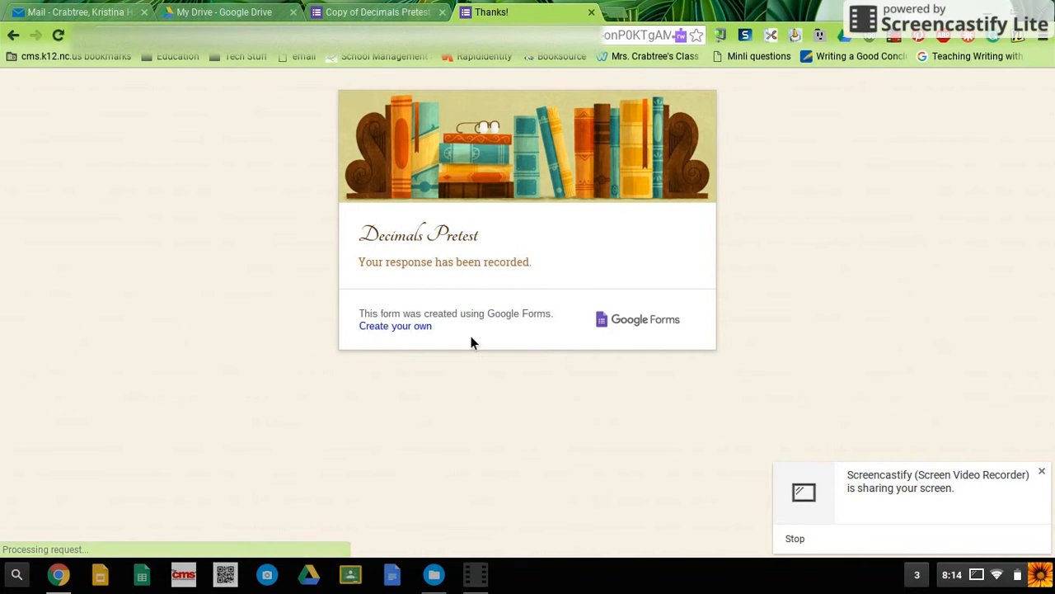
Step: Return to the form editor, open the form's responses spreadsheet and select cell B3
{"action": "left_click", "coordinate": [392, 12]}
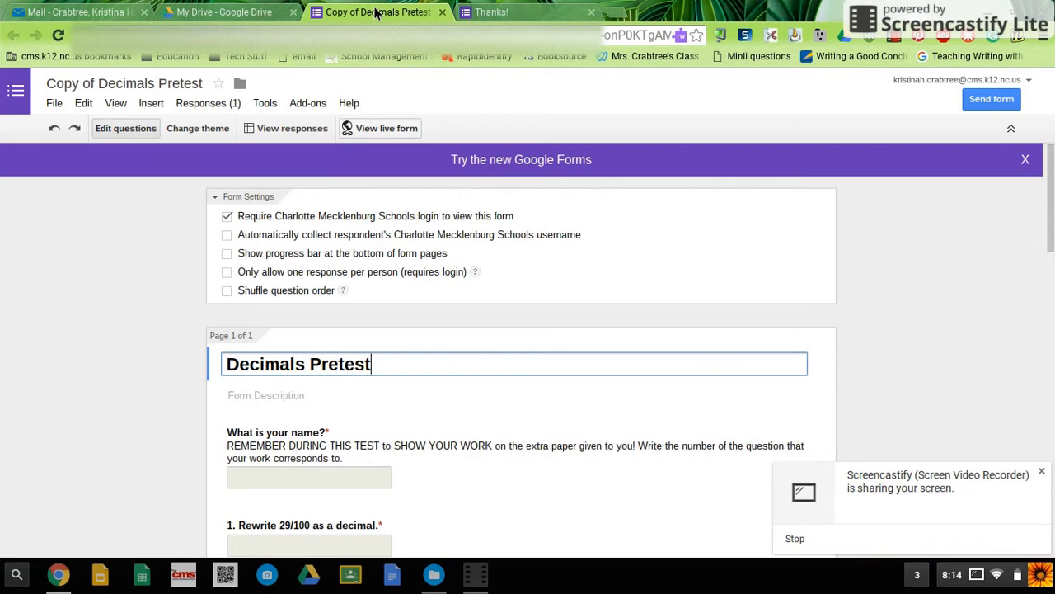
{"action": "left_click", "coordinate": [300, 133]}
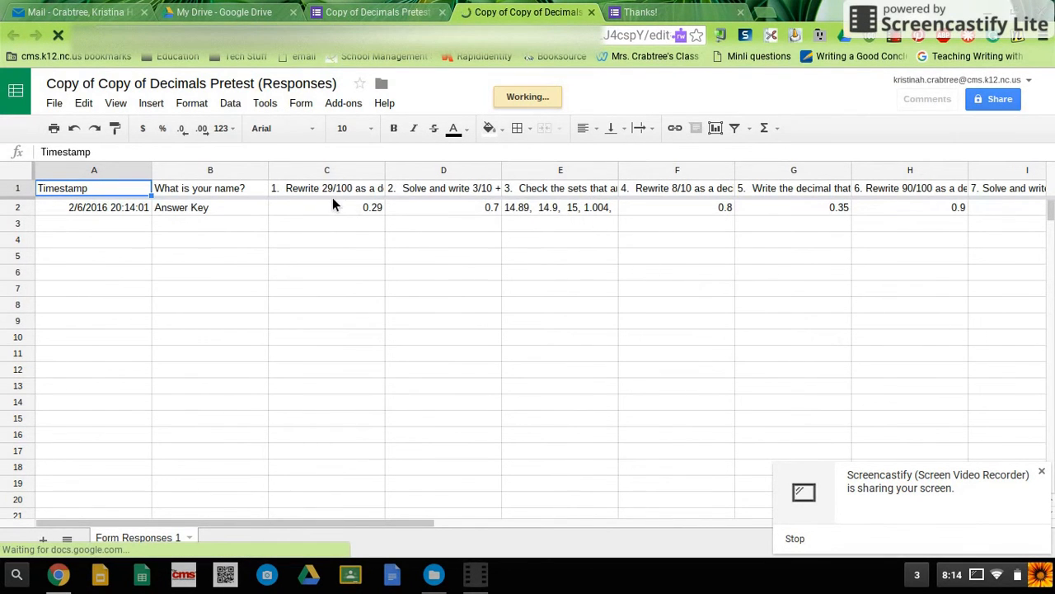
{"action": "left_click", "coordinate": [182, 223]}
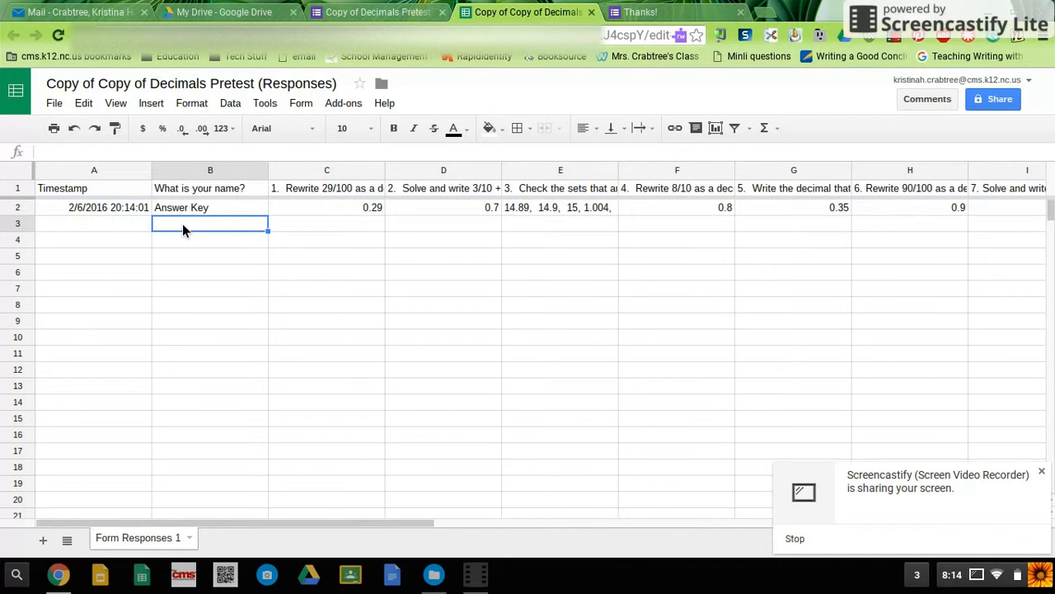
Step: Enter a sample student's first name in row 3, with 0.29 for question 1 and .7 for question 2
{"action": "type", "text": "Kristina"}
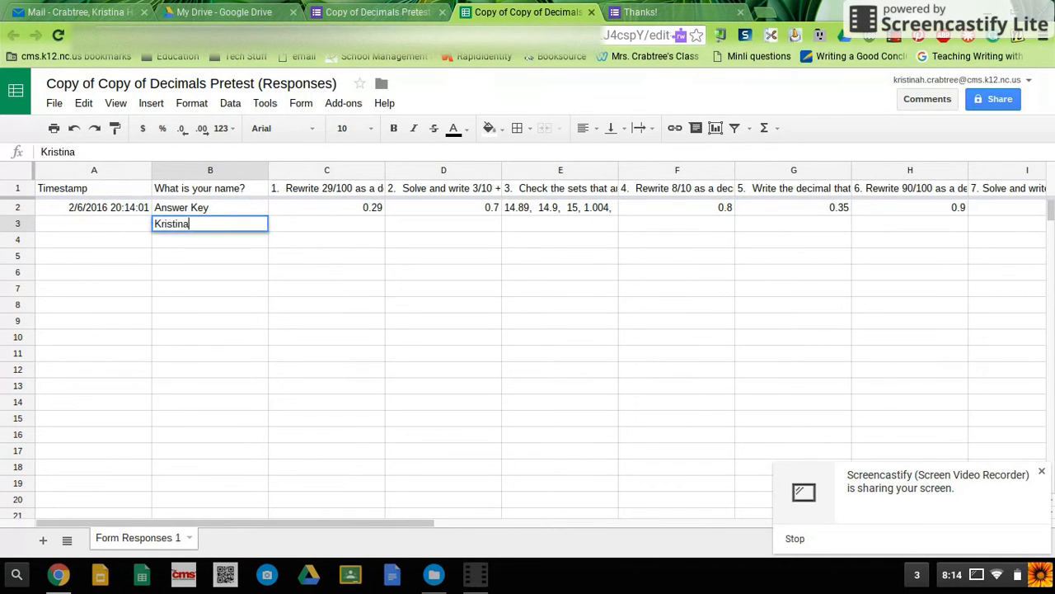
{"action": "key", "text": "Tab"}
{"action": "type", "text": "0."}
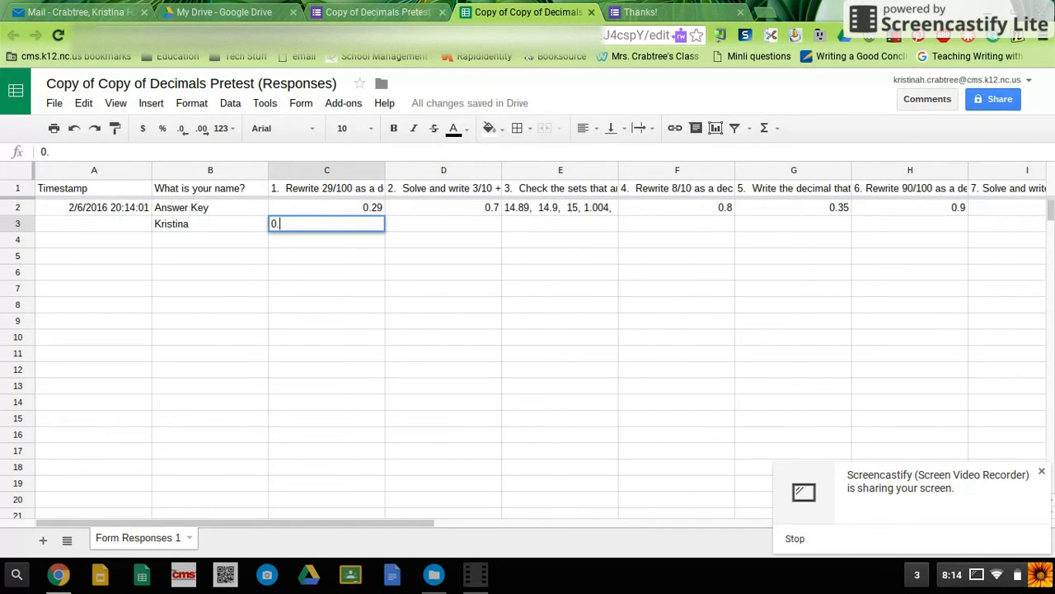
{"action": "type", "text": "29"}
{"action": "key", "text": "Tab"}
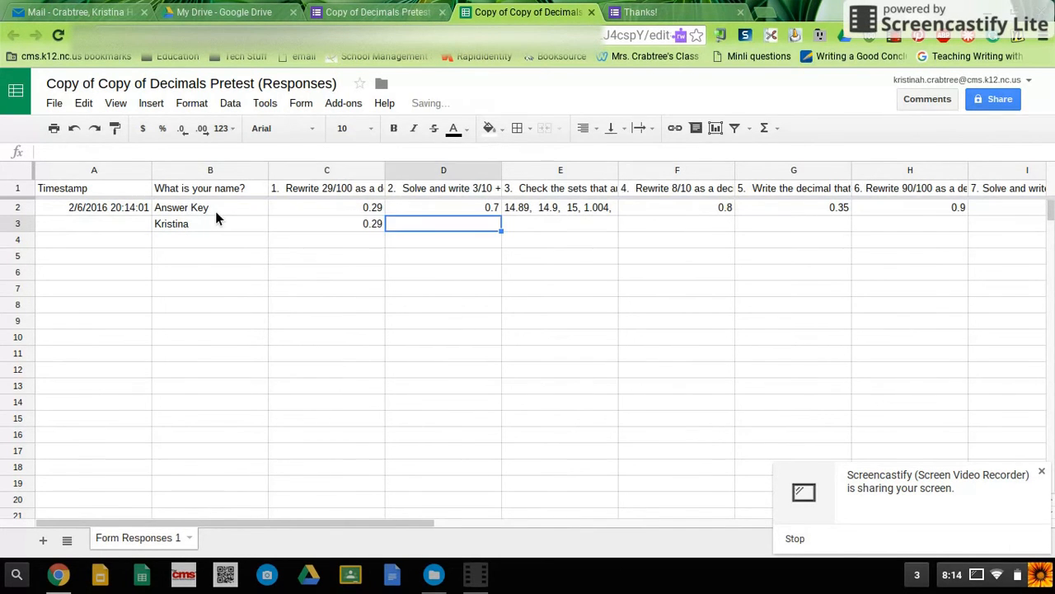
{"action": "type", "text": "."}
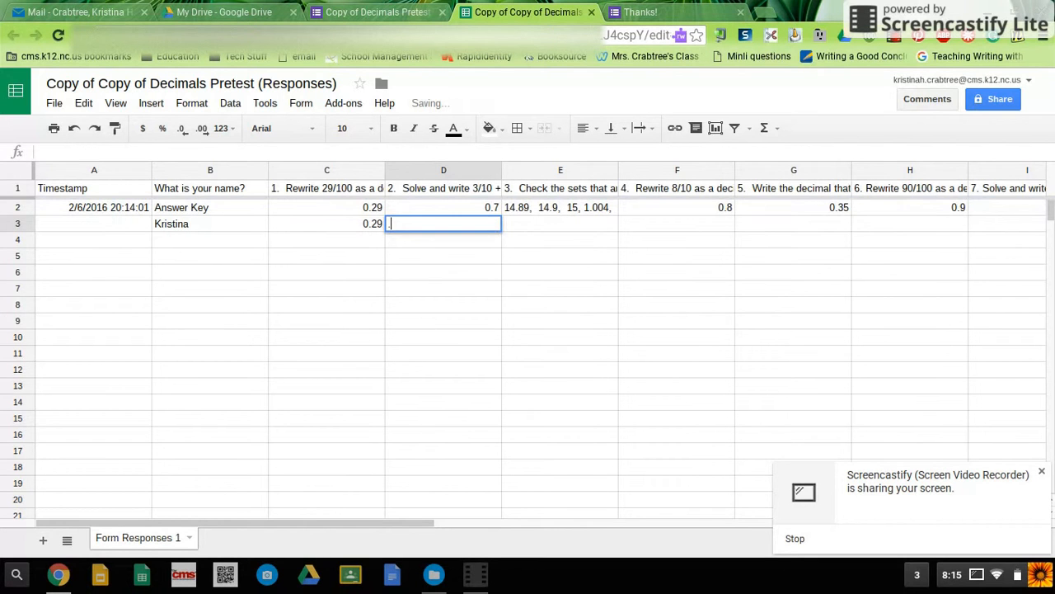
{"action": "type", "text": "7"}
{"action": "key", "text": "Tab"}
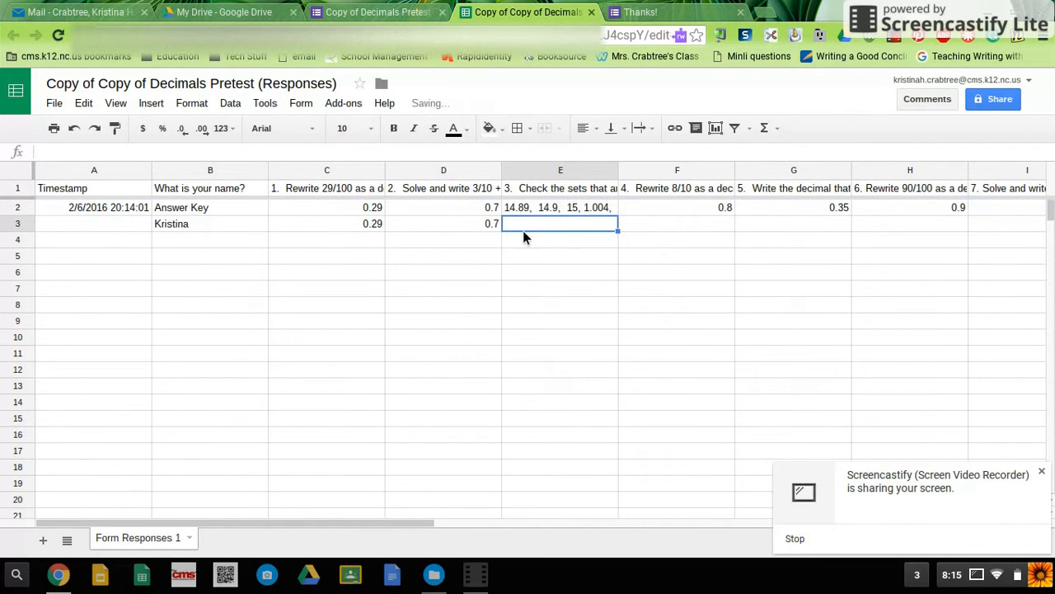
Step: Fill the sample student's answers in row 3 with 14.9 for question 3, 8 for question 4 and 0.34 for question 5
{"action": "type", "text": "14."}
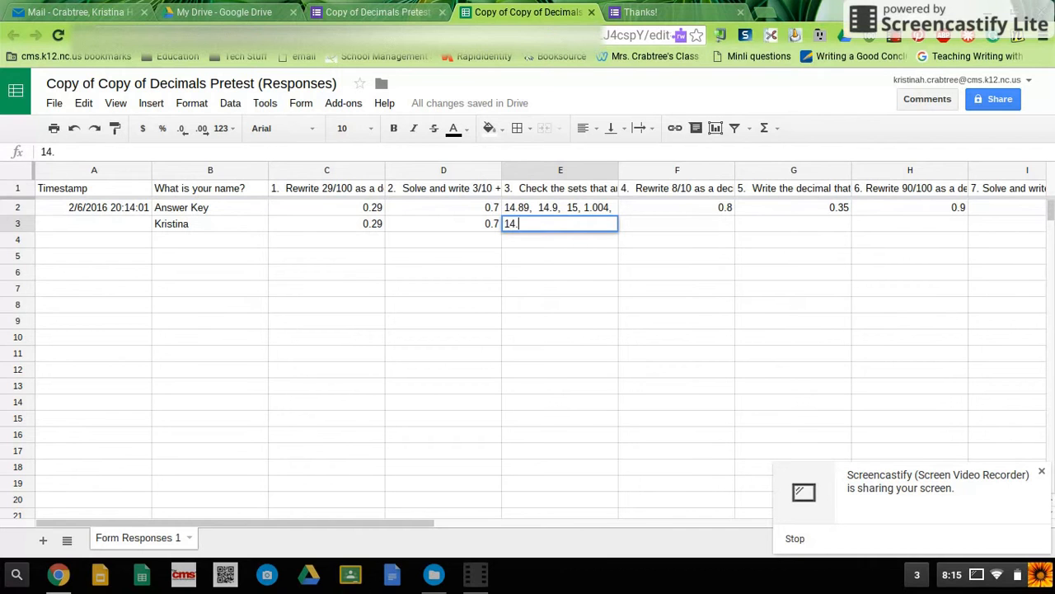
{"action": "type", "text": "9"}
{"action": "key", "text": "Tab"}
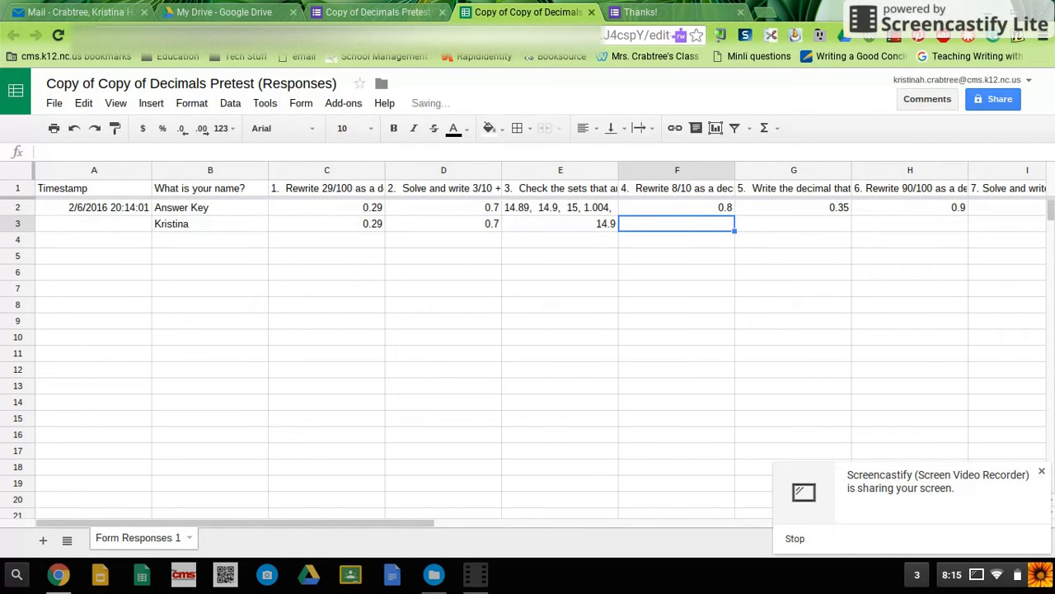
{"action": "type", "text": "8"}
{"action": "key", "text": "Tab"}
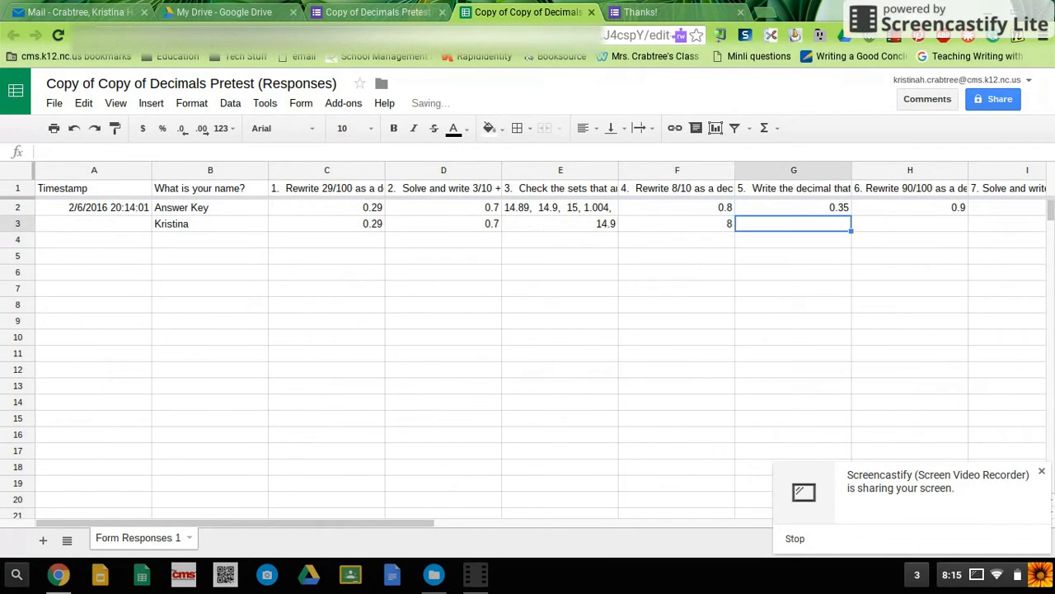
{"action": "type", "text": "0."}
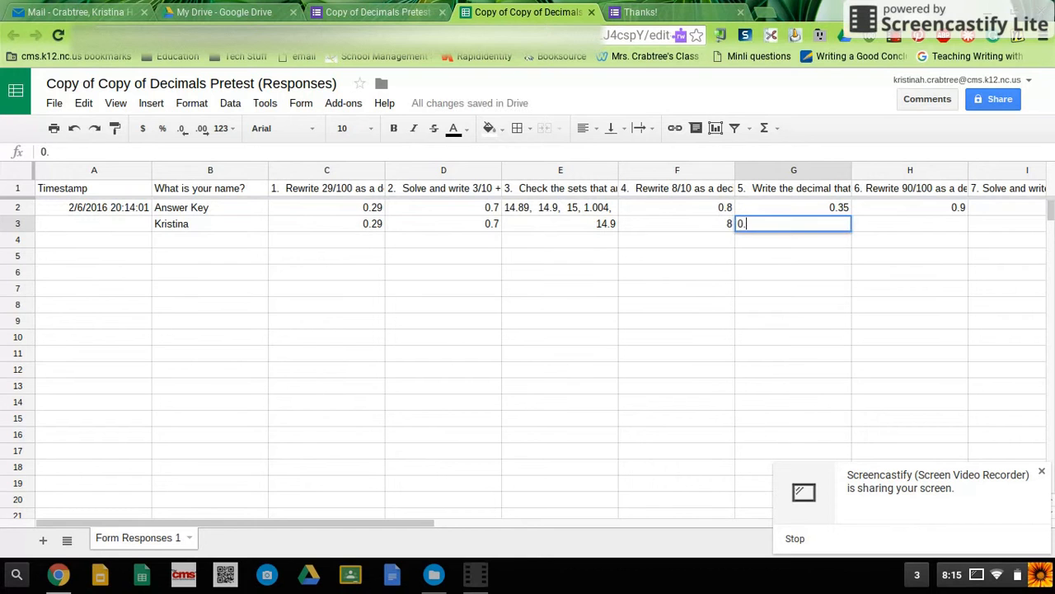
{"action": "type", "text": "34"}
{"action": "key", "text": "Tab"}
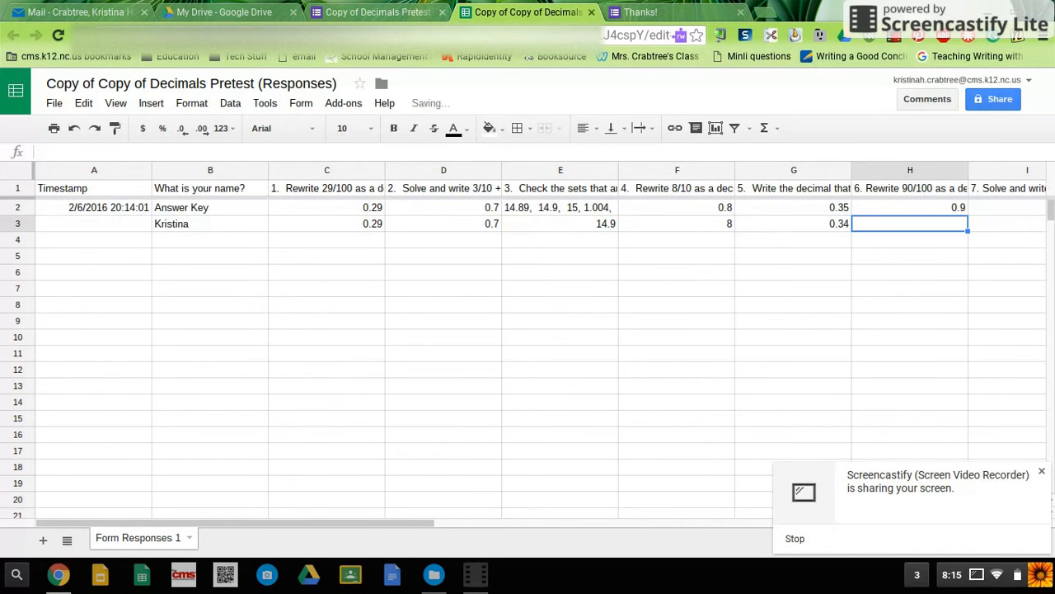
Step: Fill the sample student's answers in row 3 with .9 for question 6 and 2 for each of questions 7, 8 and 9
{"action": "type", "text": ".9"}
{"action": "key", "text": "Tab"}
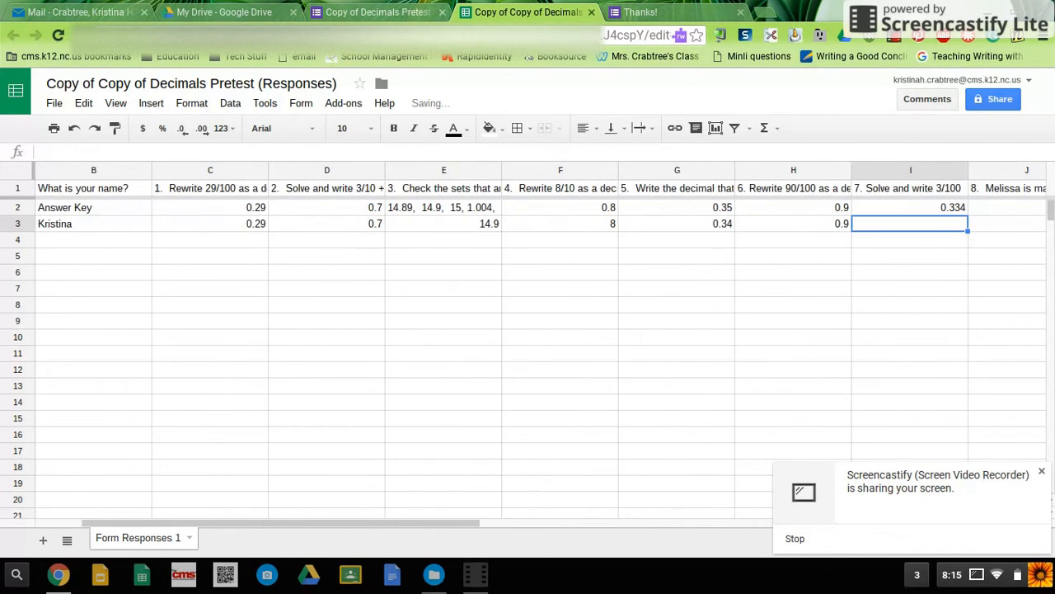
{"action": "type", "text": "2"}
{"action": "key", "text": "Tab"}
{"action": "type", "text": "2"}
{"action": "key", "text": "Tab"}
{"action": "type", "text": "2"}
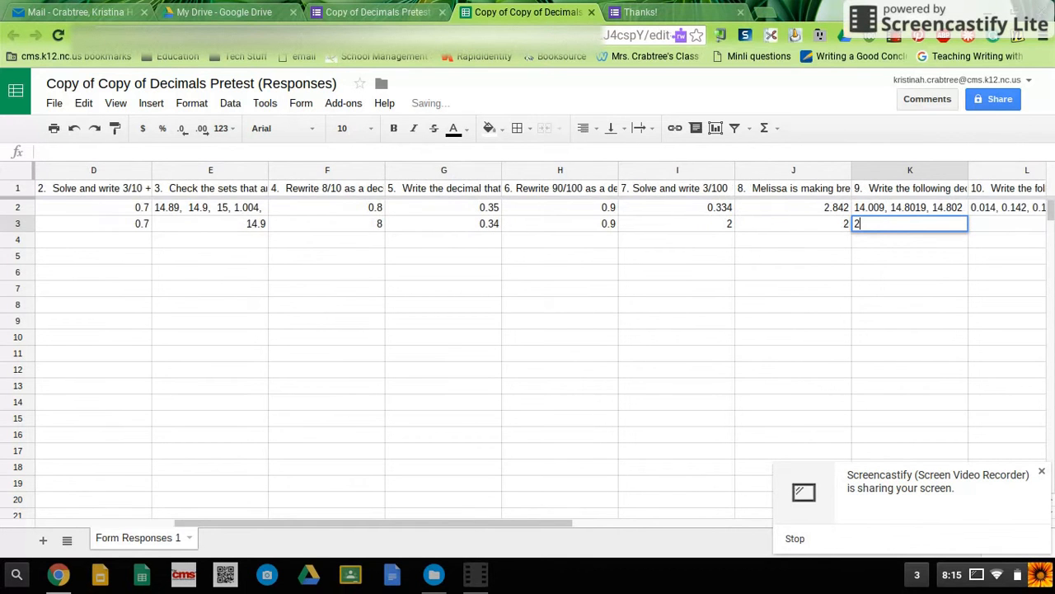
{"action": "key", "text": "Tab"}
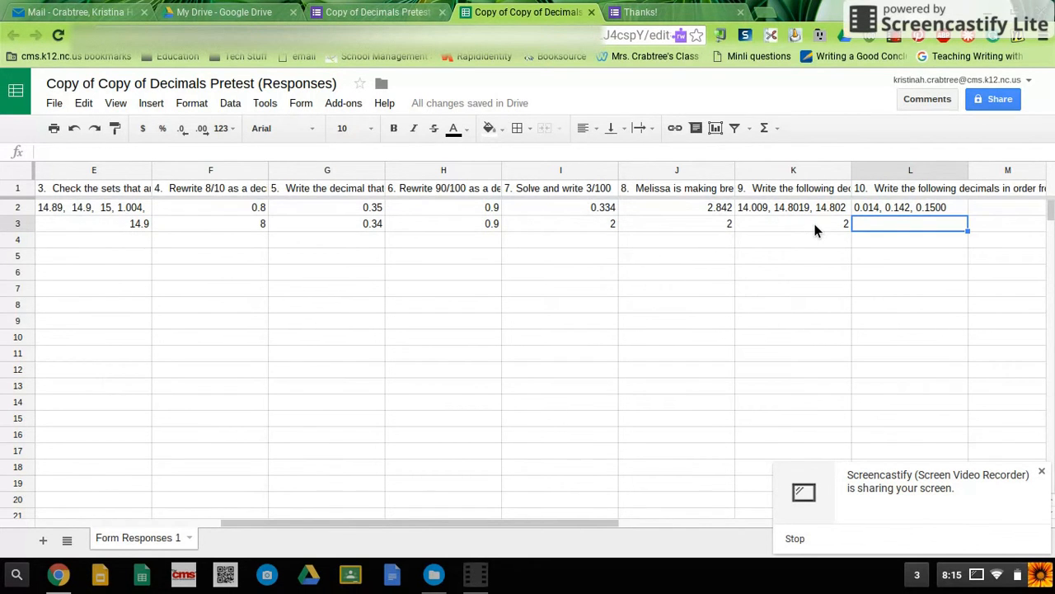
Step: Enter ".014 .142 .15" as the sample student's answer to question 10 in row 3
{"action": "type", "text": "."}
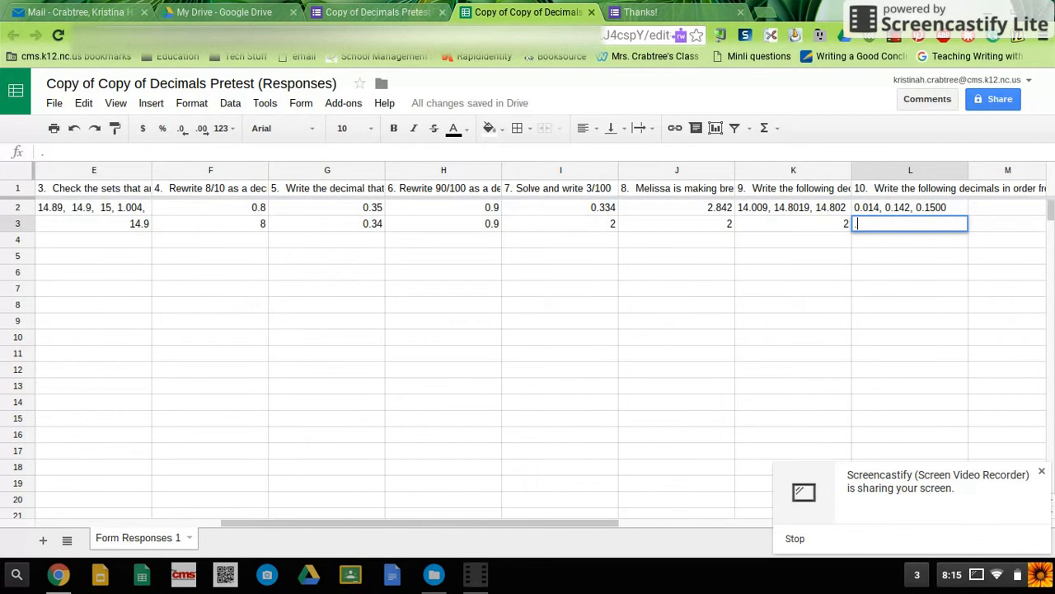
{"action": "type", "text": "014 .142 .15"}
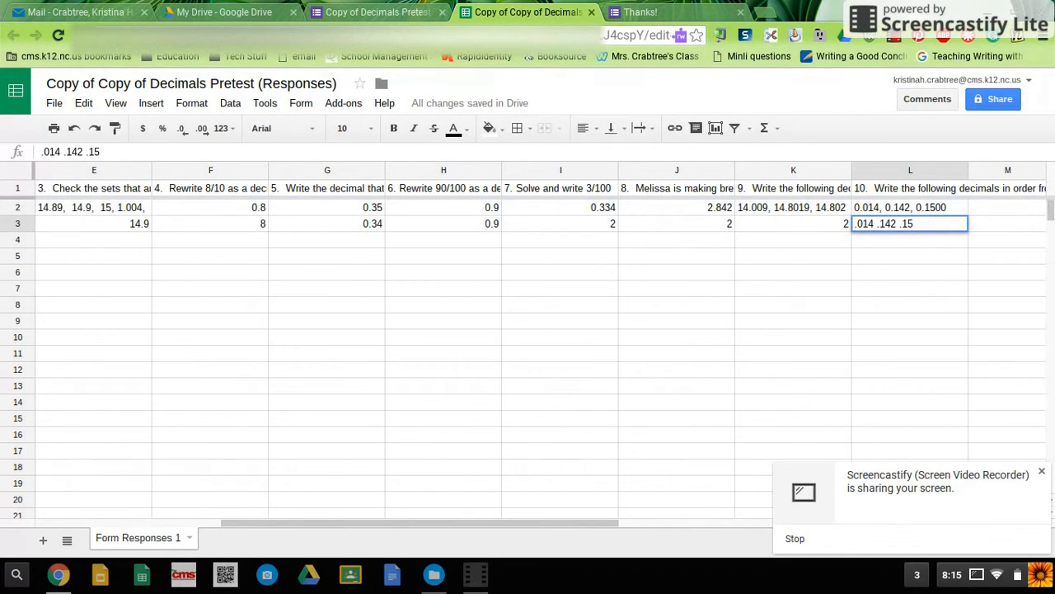
{"action": "left_click", "coordinate": [427, 279]}
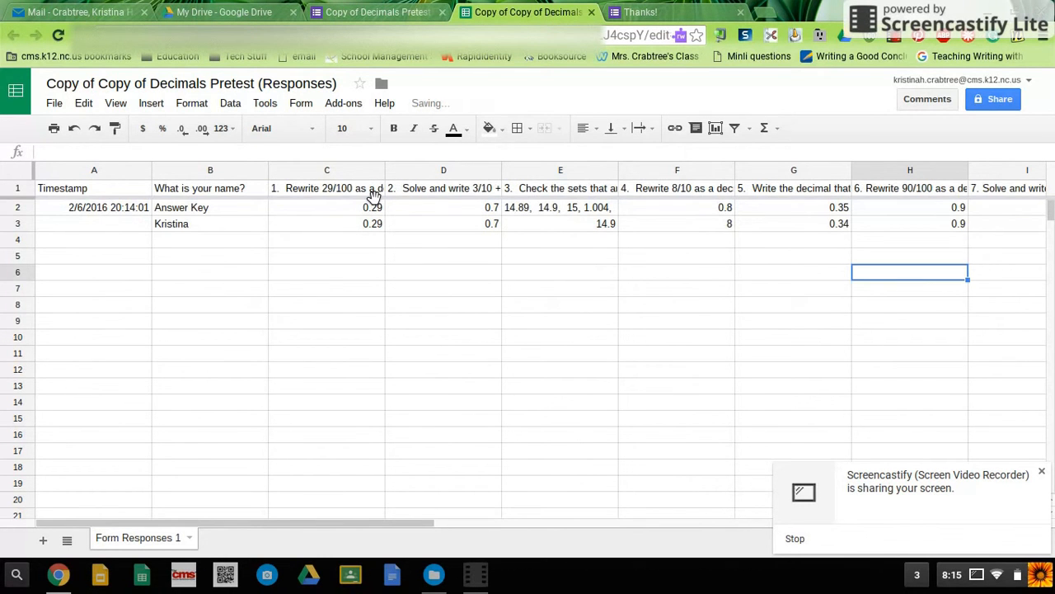
Step: Look up Flubaroo in the add-ons gallery, and close the gallery without installing anything
{"action": "left_click", "coordinate": [344, 107]}
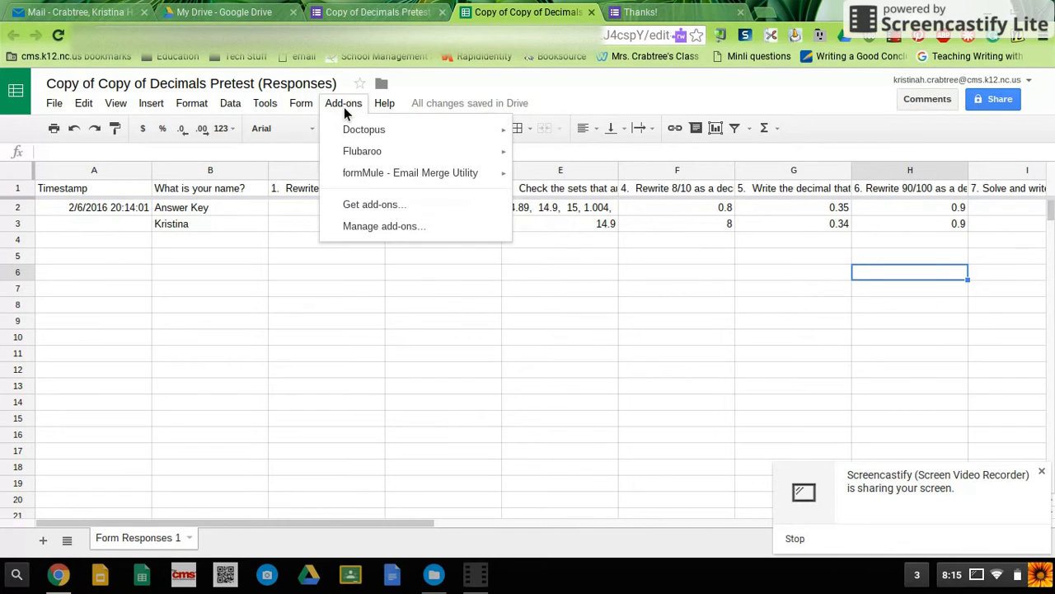
{"action": "mouse_move", "coordinate": [379, 155]}
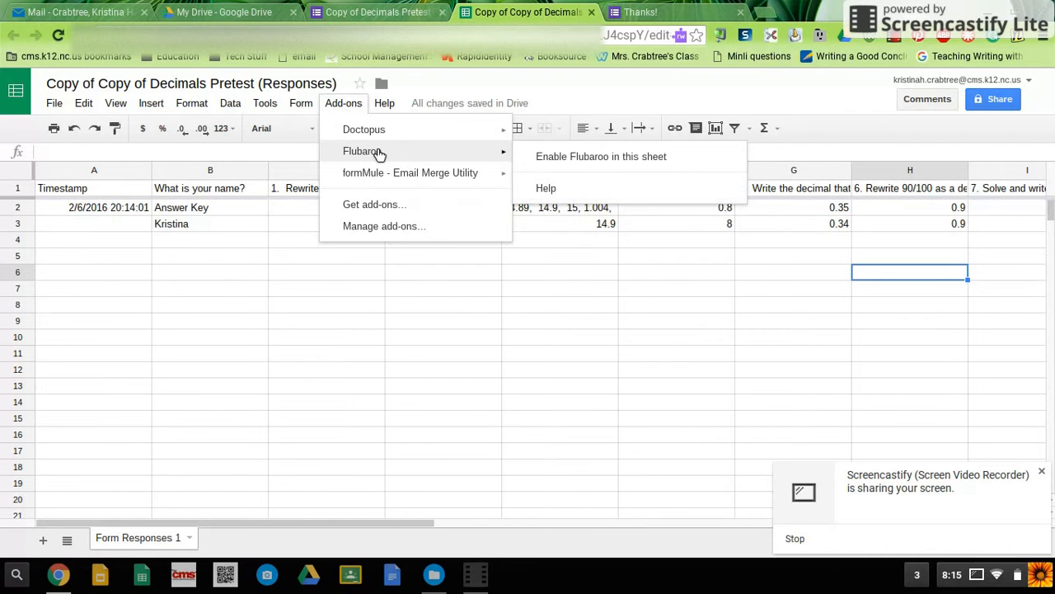
{"action": "left_click", "coordinate": [398, 206]}
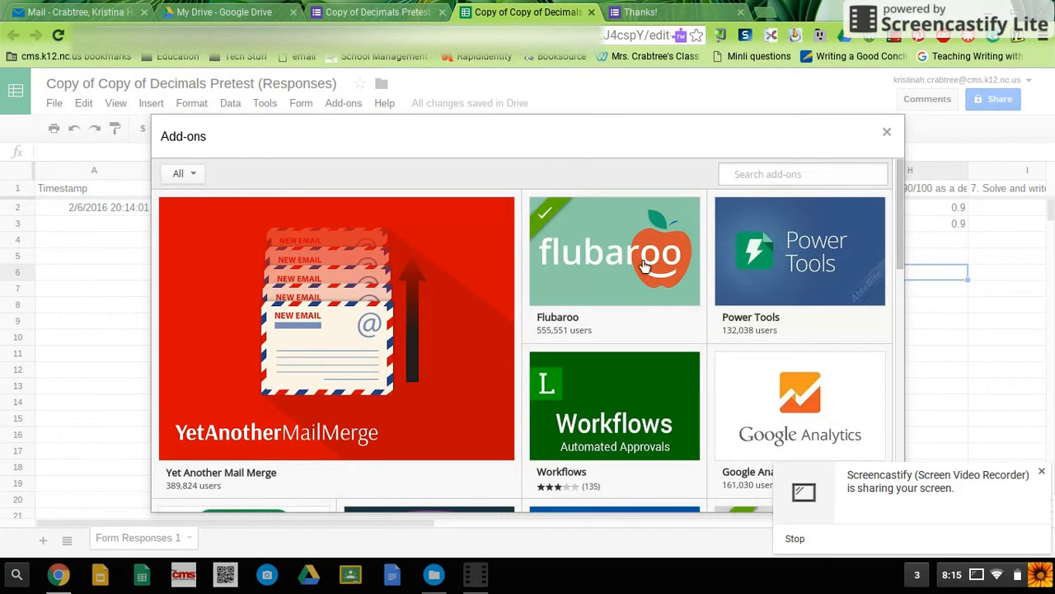
{"action": "left_click", "coordinate": [888, 134]}
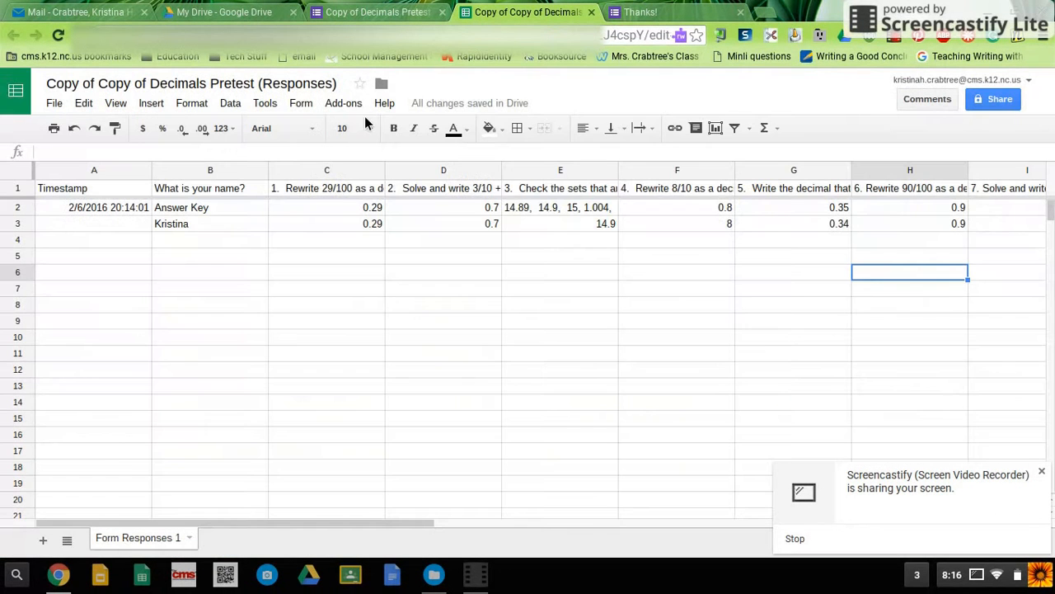
Step: Enable the Flubaroo add-on in this sheet and dismiss its notification
{"action": "left_click", "coordinate": [345, 106]}
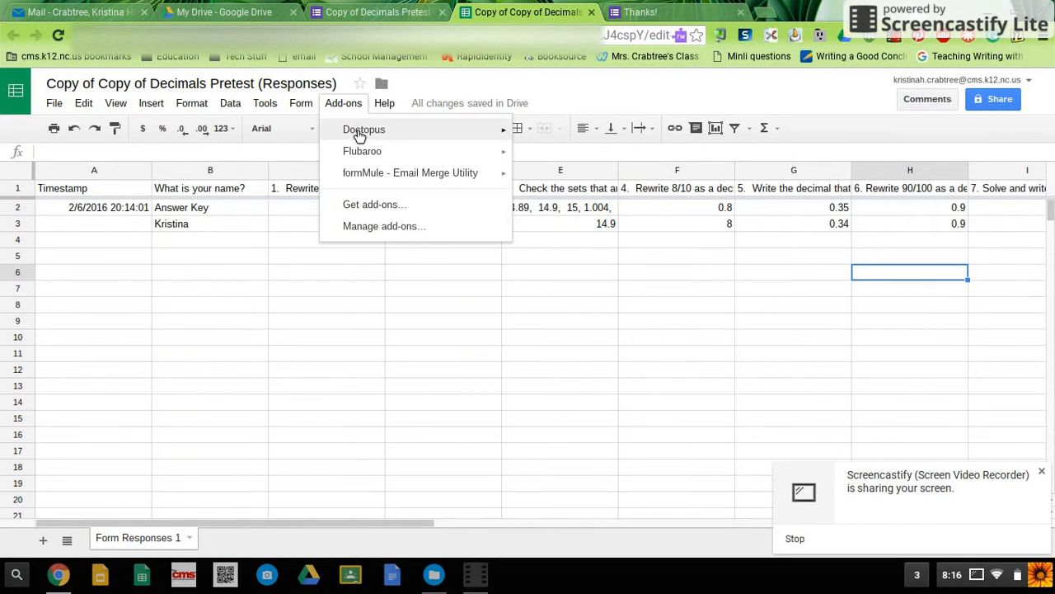
{"action": "mouse_move", "coordinate": [392, 157]}
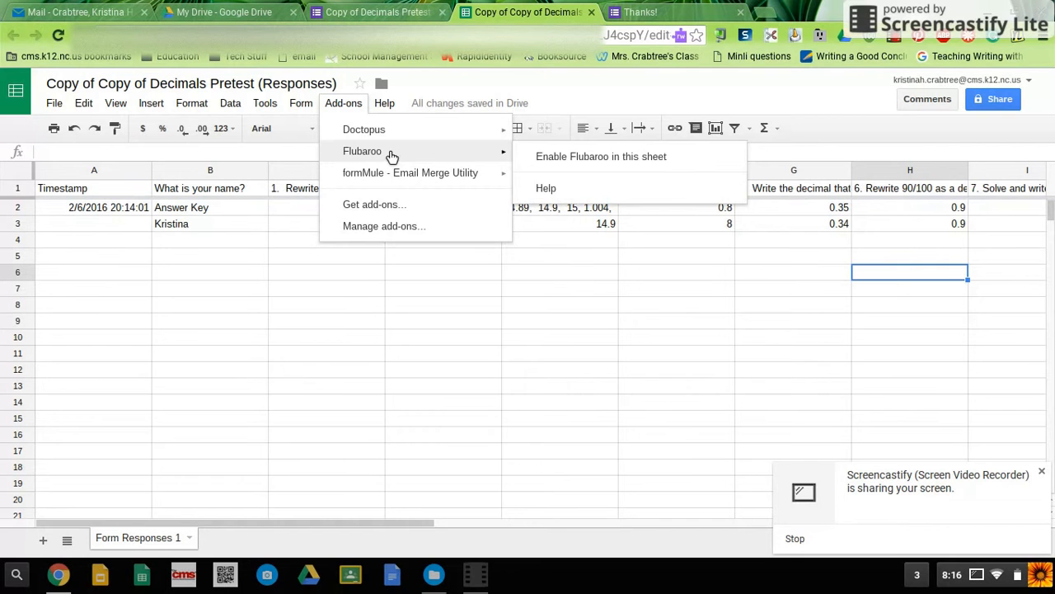
{"action": "left_click", "coordinate": [559, 160]}
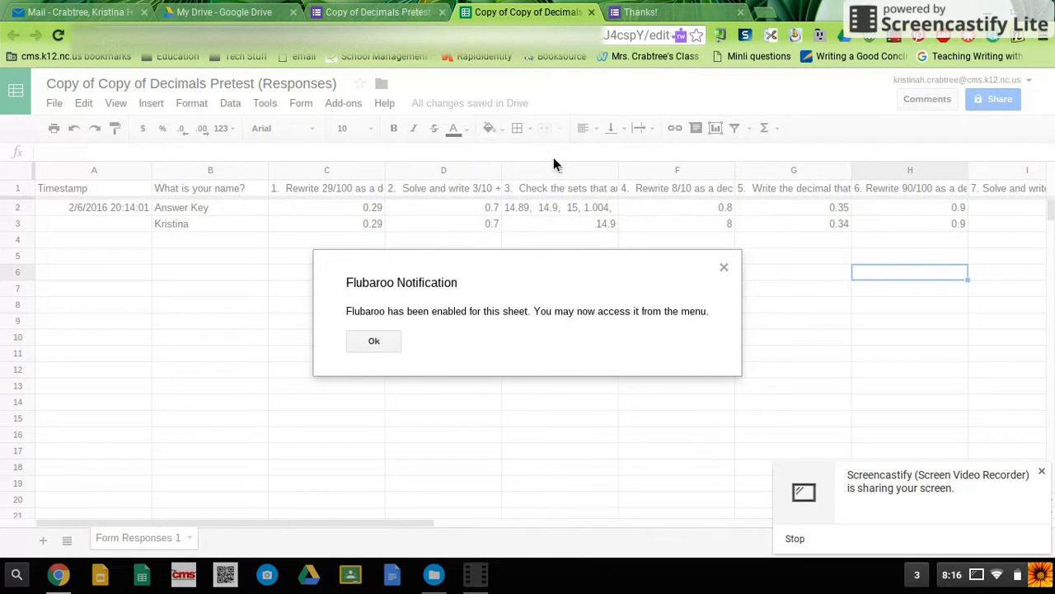
{"action": "left_click", "coordinate": [399, 340]}
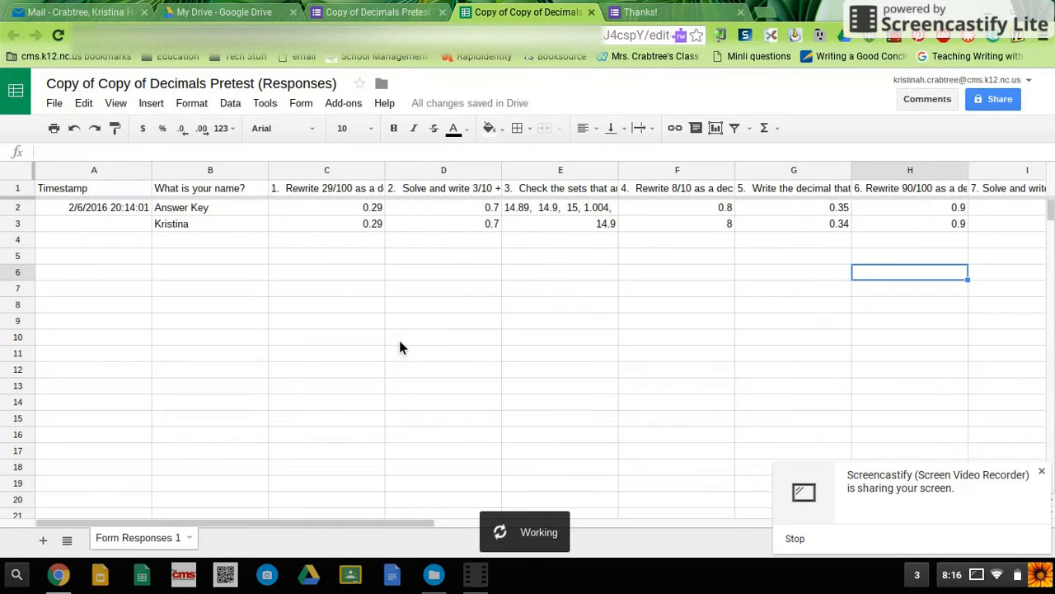
Step: Start Flubaroo's assignment grading, review the grading options, keep the name question on Identifies Student and proceed to step 2
{"action": "left_click", "coordinate": [352, 107]}
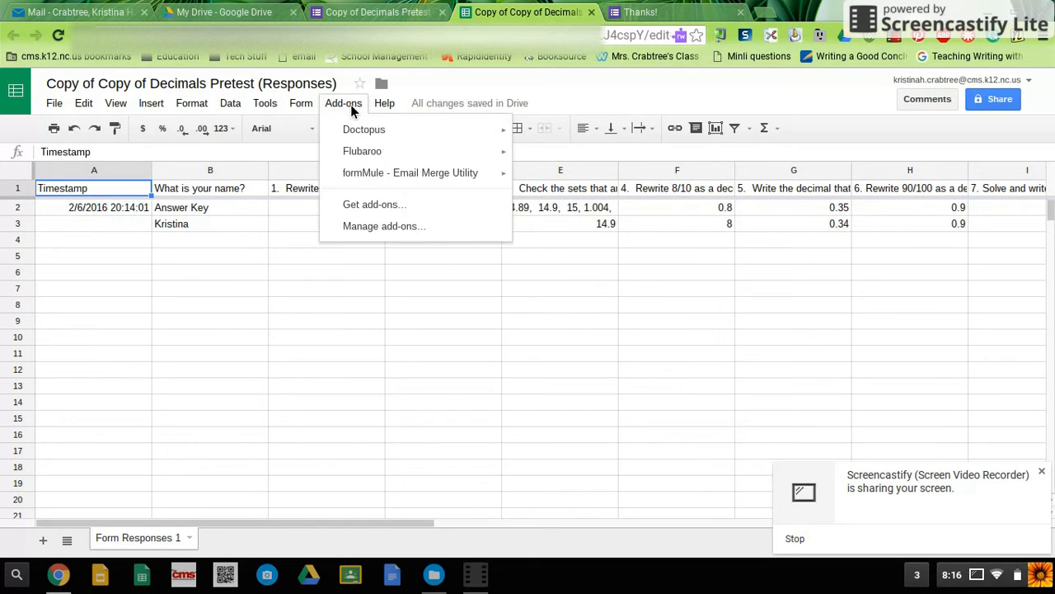
{"action": "mouse_move", "coordinate": [382, 158]}
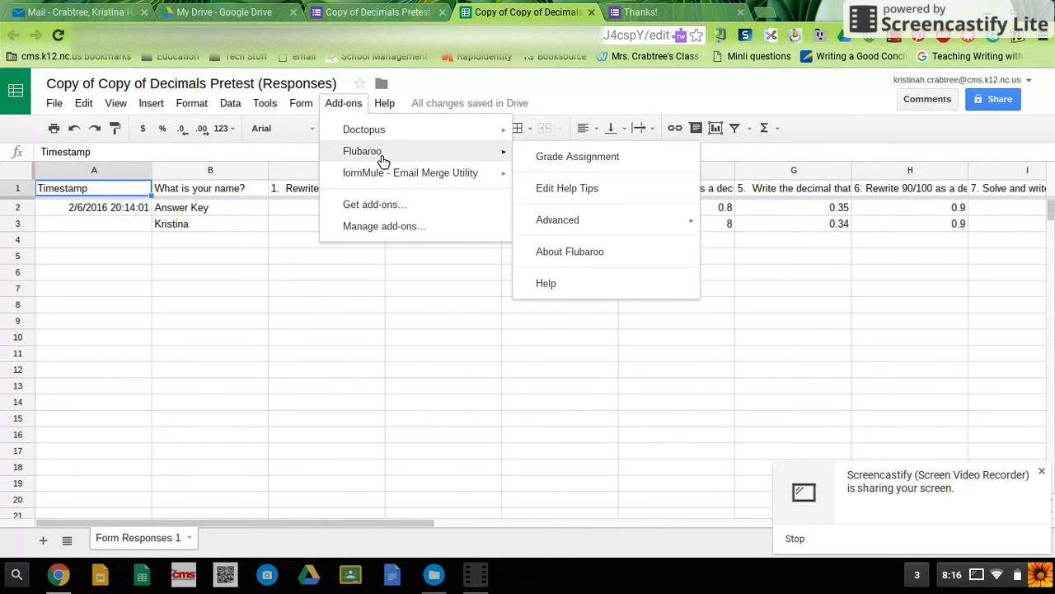
{"action": "left_click", "coordinate": [576, 160]}
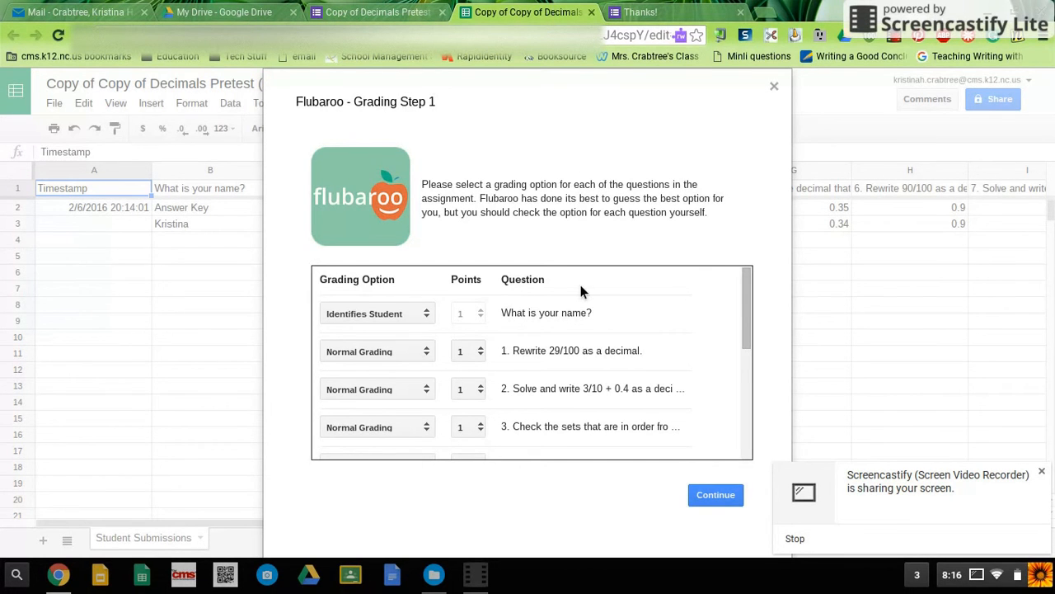
{"action": "scroll", "coordinate": [580, 290], "scroll_direction": "down", "scroll_amount": 1}
{"action": "scroll", "coordinate": [581, 290], "scroll_direction": "down", "scroll_amount": 1}
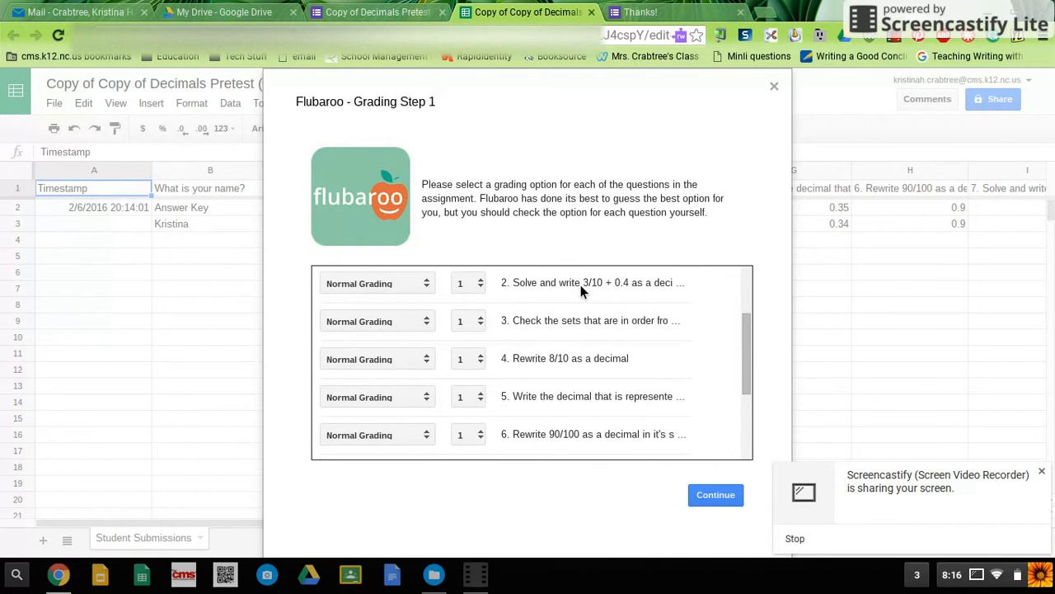
{"action": "scroll", "coordinate": [581, 290], "scroll_direction": "up", "scroll_amount": 2}
{"action": "scroll", "coordinate": [582, 290], "scroll_direction": "up", "scroll_amount": 1}
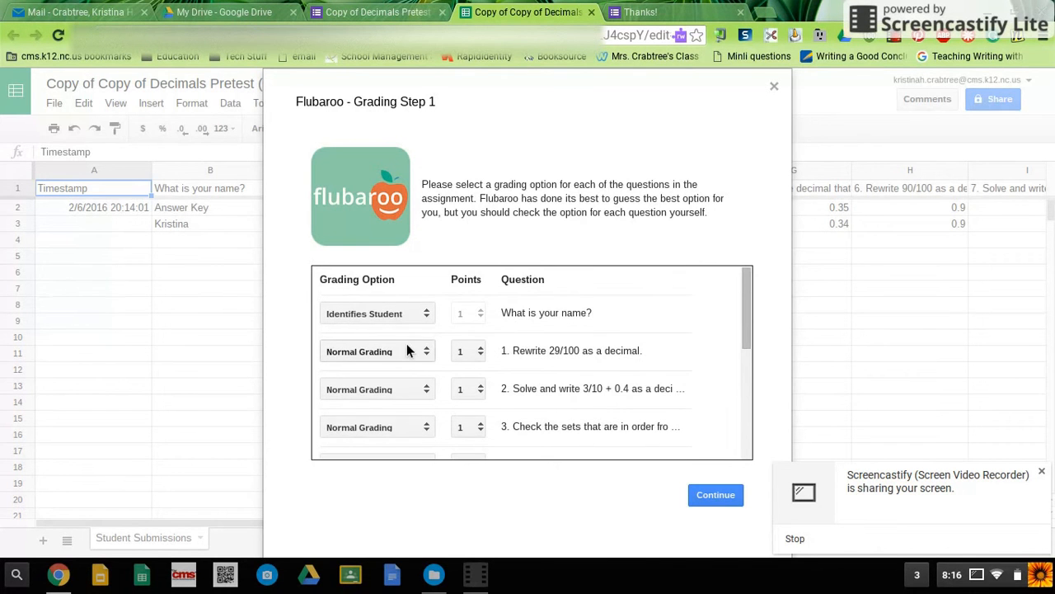
{"action": "left_click", "coordinate": [409, 311]}
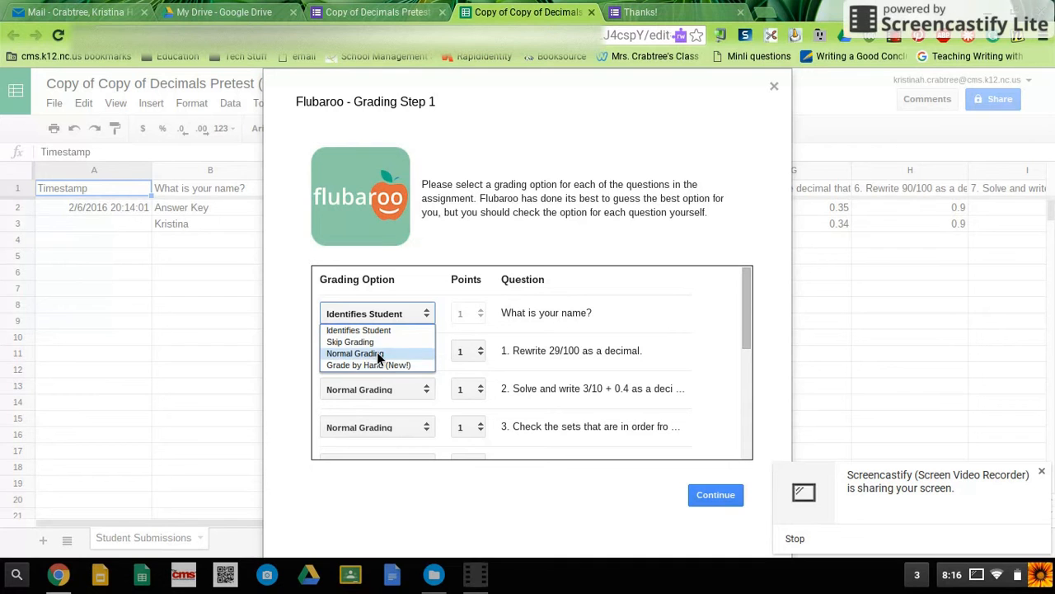
{"action": "left_click", "coordinate": [371, 331]}
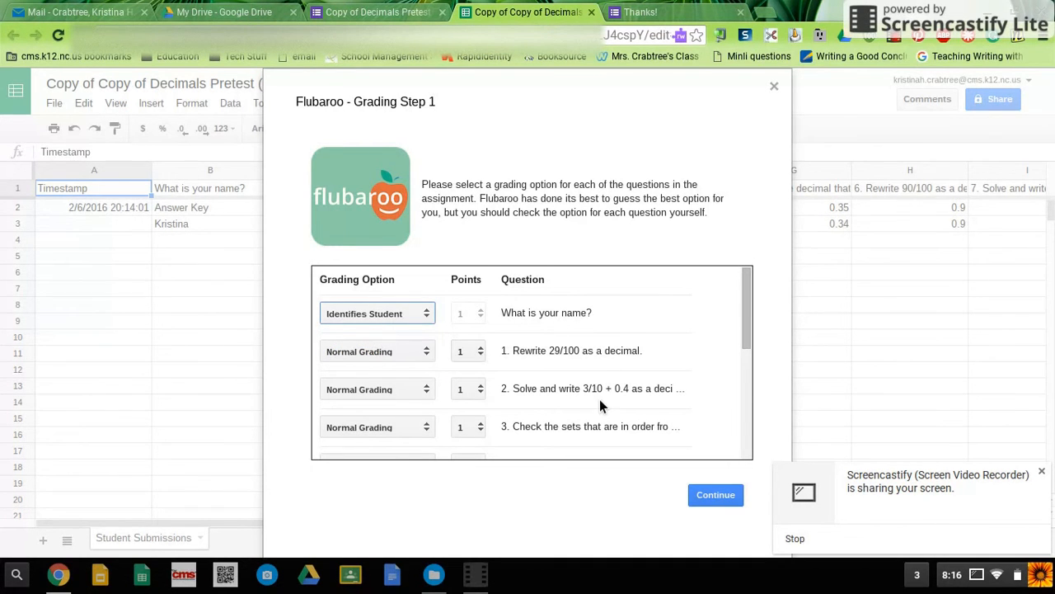
{"action": "left_click", "coordinate": [724, 502]}
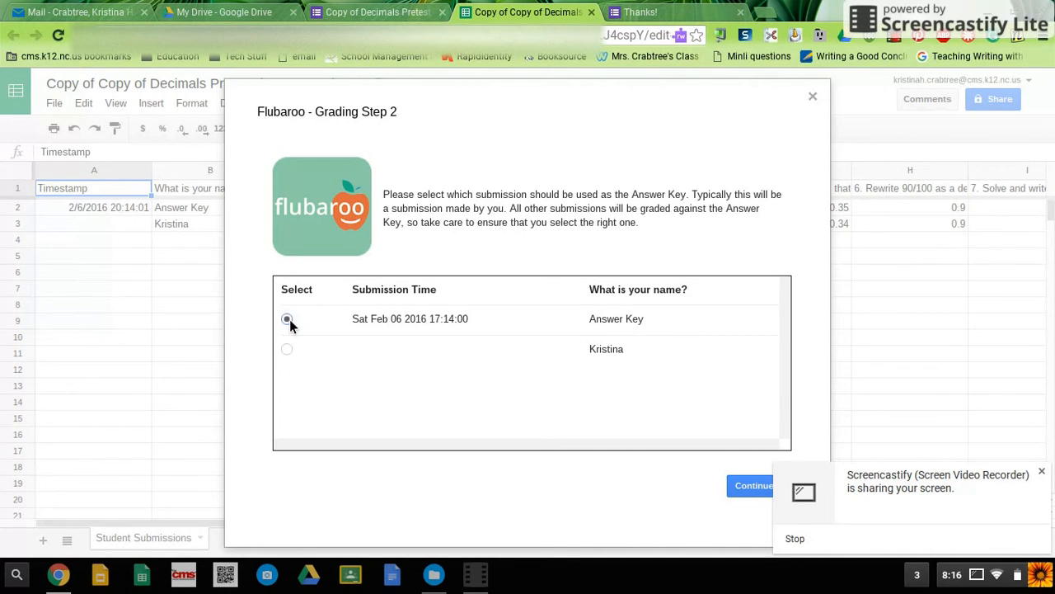
Step: Grade the submissions against the Answer Key submission, close the completion dialog and review the question scores in the Grades sheet
{"action": "left_click", "coordinate": [747, 492]}
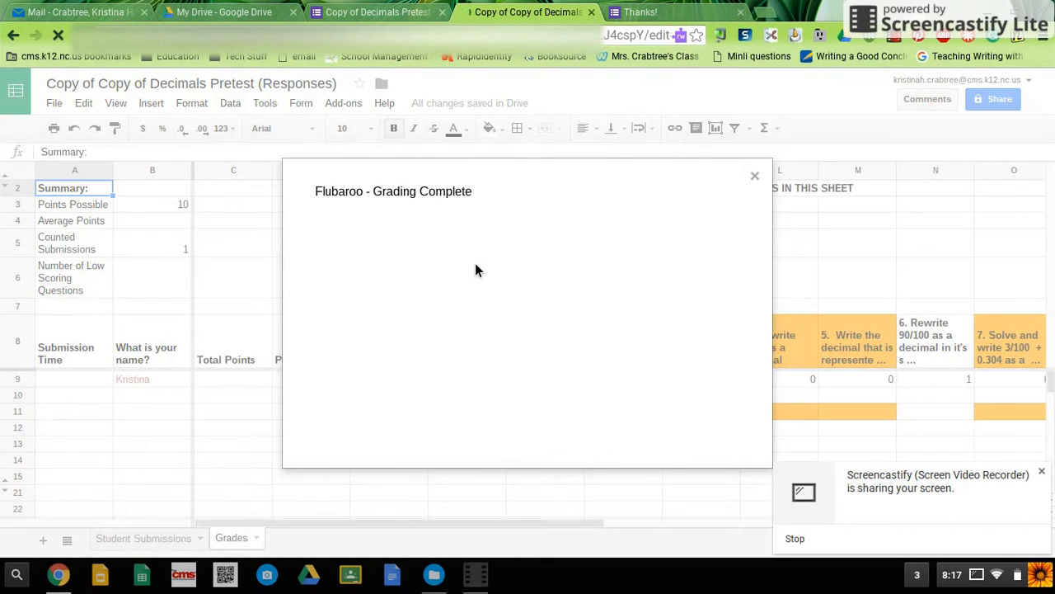
{"action": "left_click", "coordinate": [757, 177]}
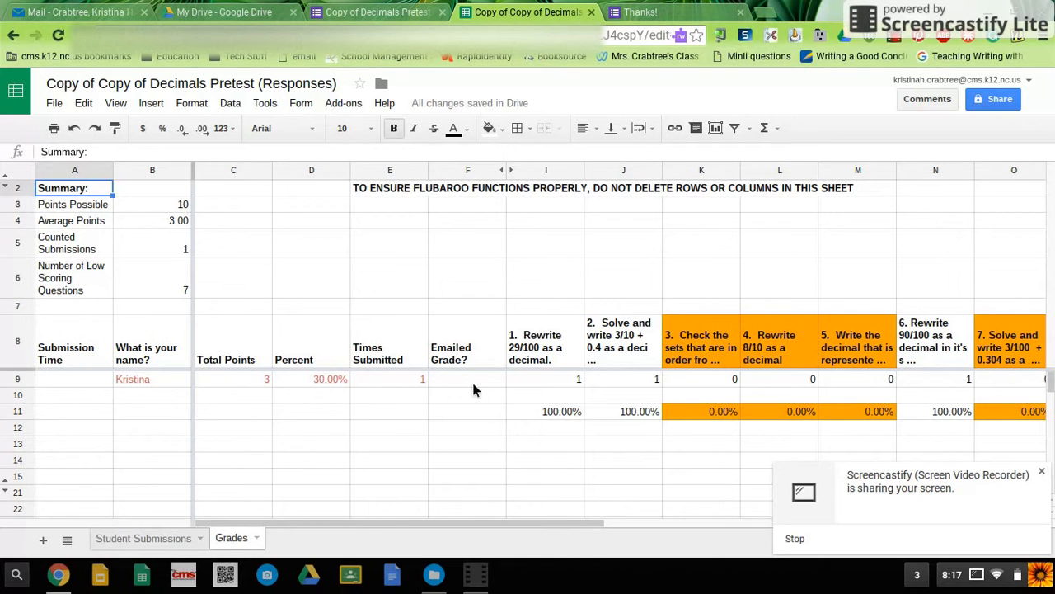
{"action": "scroll", "coordinate": [473, 383], "scroll_direction": "right", "scroll_amount": 10}
{"action": "scroll", "coordinate": [472, 383], "scroll_direction": "left", "scroll_amount": 3}
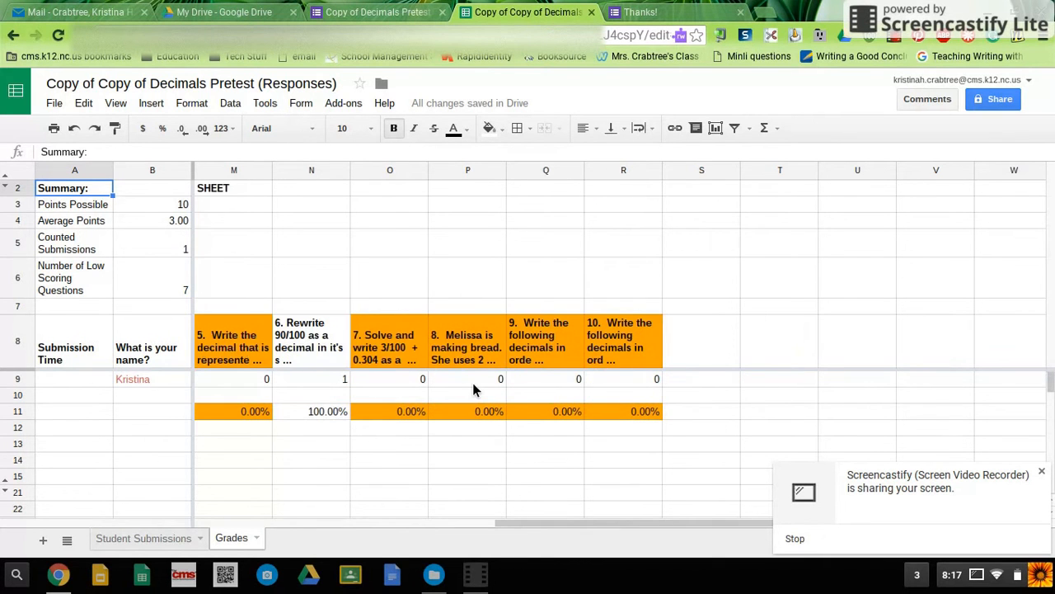
Step: Review the question scores in the Grades sheet and compare the student's answers to questions 4 and 5 with the key in Student Submissions
{"action": "scroll", "coordinate": [472, 382], "scroll_direction": "left", "scroll_amount": 5}
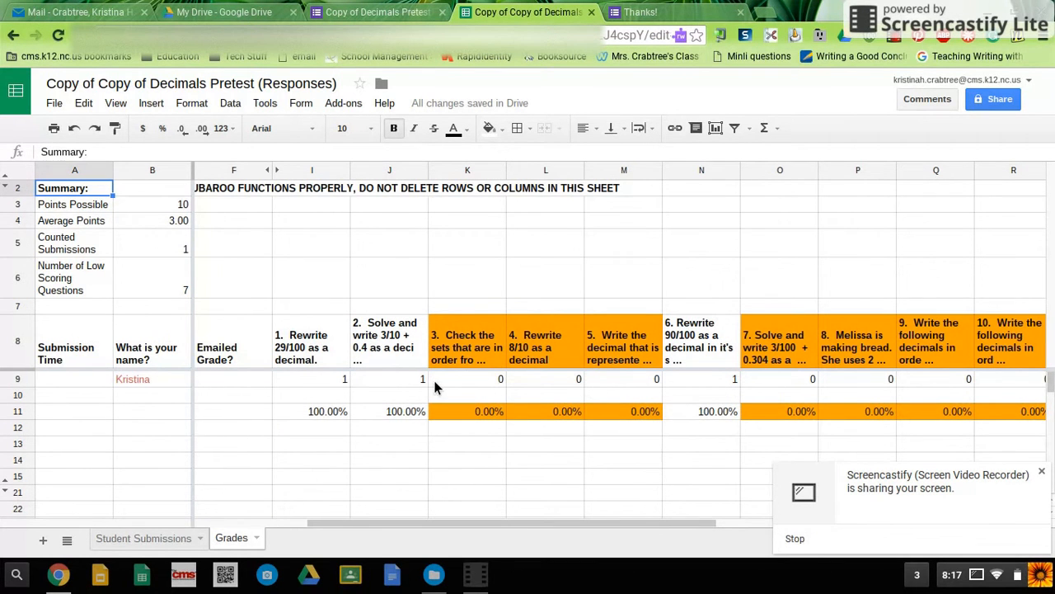
{"action": "scroll", "coordinate": [430, 379], "scroll_direction": "right", "scroll_amount": 4}
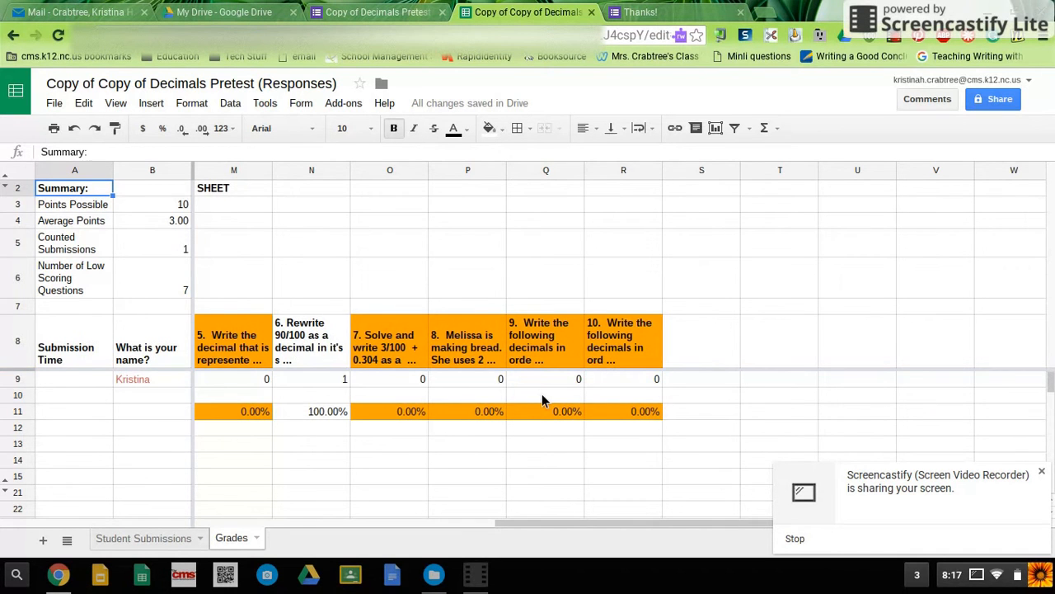
{"action": "scroll", "coordinate": [577, 376], "scroll_direction": "left", "scroll_amount": 5}
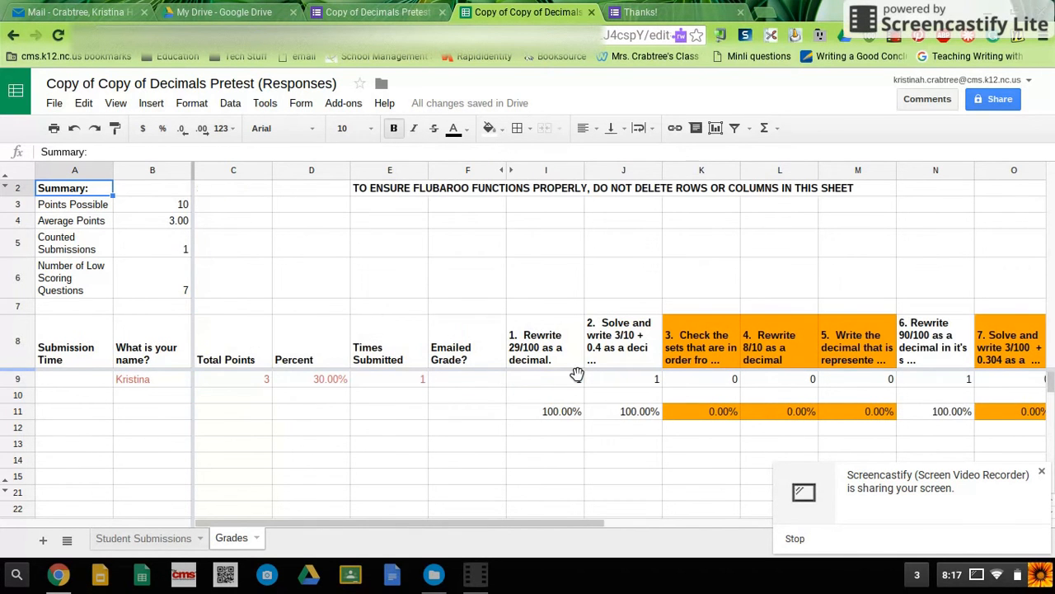
{"action": "left_click", "coordinate": [161, 540]}
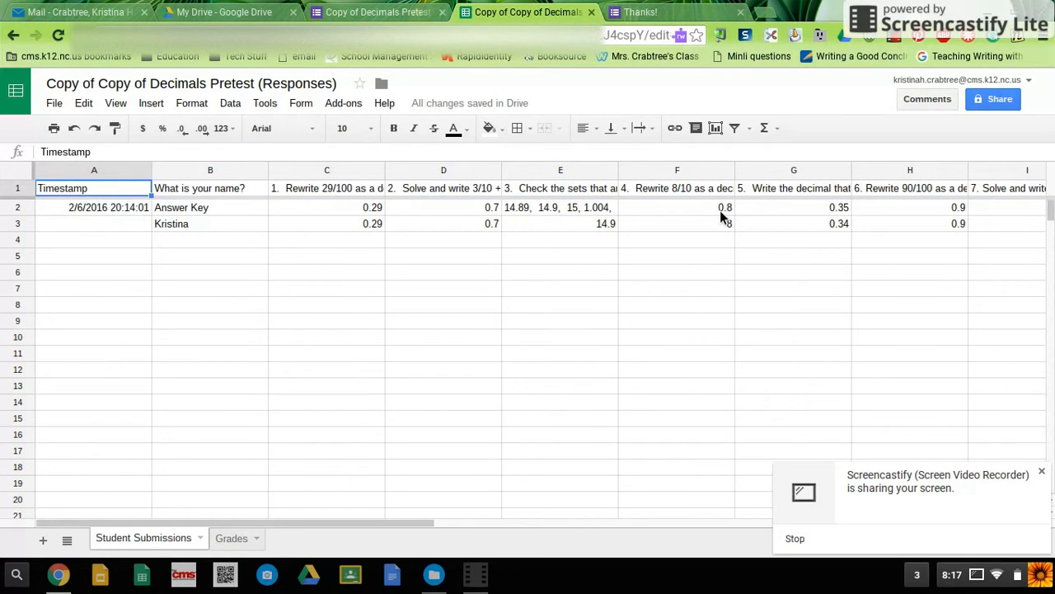
{"action": "left_click", "coordinate": [730, 231]}
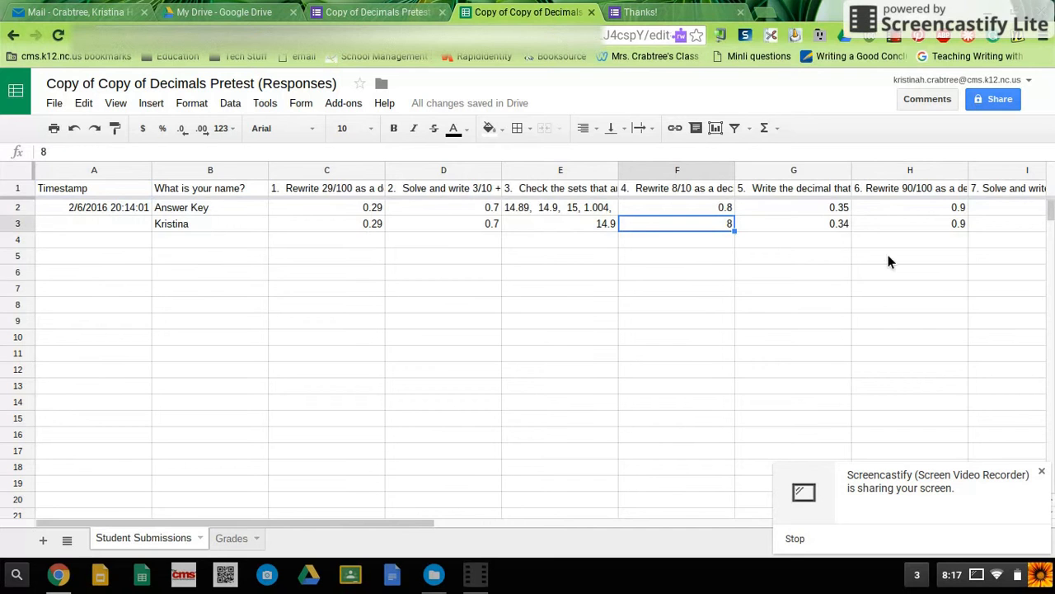
{"action": "left_click", "coordinate": [827, 213]}
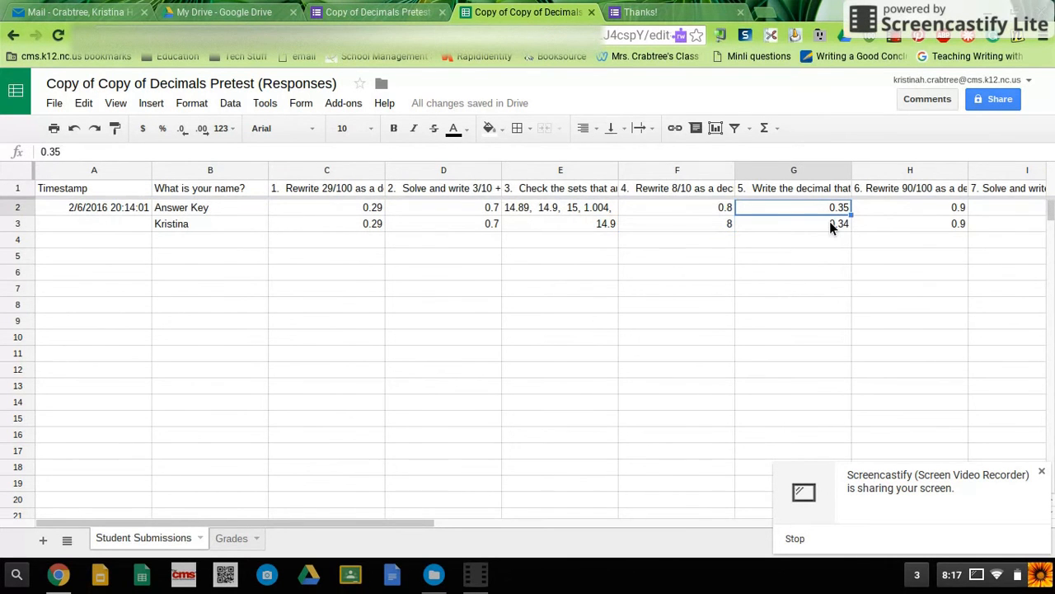
Step: Set the student's question 5 answer in Student Submissions to 0.35 and copy the answer key's question 5 value
{"action": "left_click", "coordinate": [824, 227]}
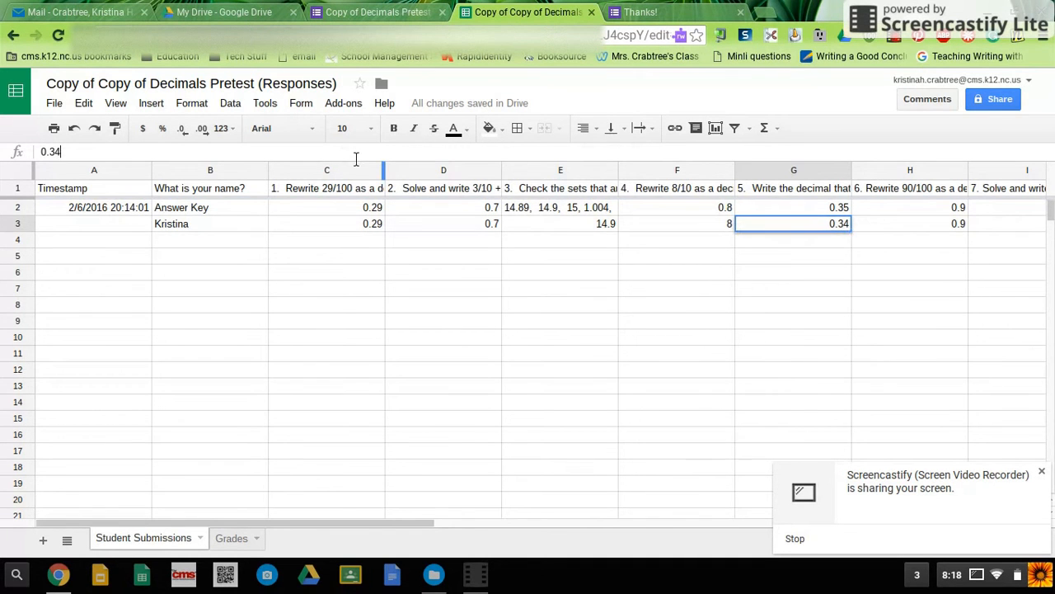
{"action": "key", "text": "BackSpace"}
{"action": "type", "text": "5"}
{"action": "scroll", "coordinate": [824, 401], "scroll_direction": "down", "scroll_amount": 3}
{"action": "scroll", "coordinate": [809, 248], "scroll_direction": "up", "scroll_amount": 3}
{"action": "left_click", "coordinate": [829, 208]}
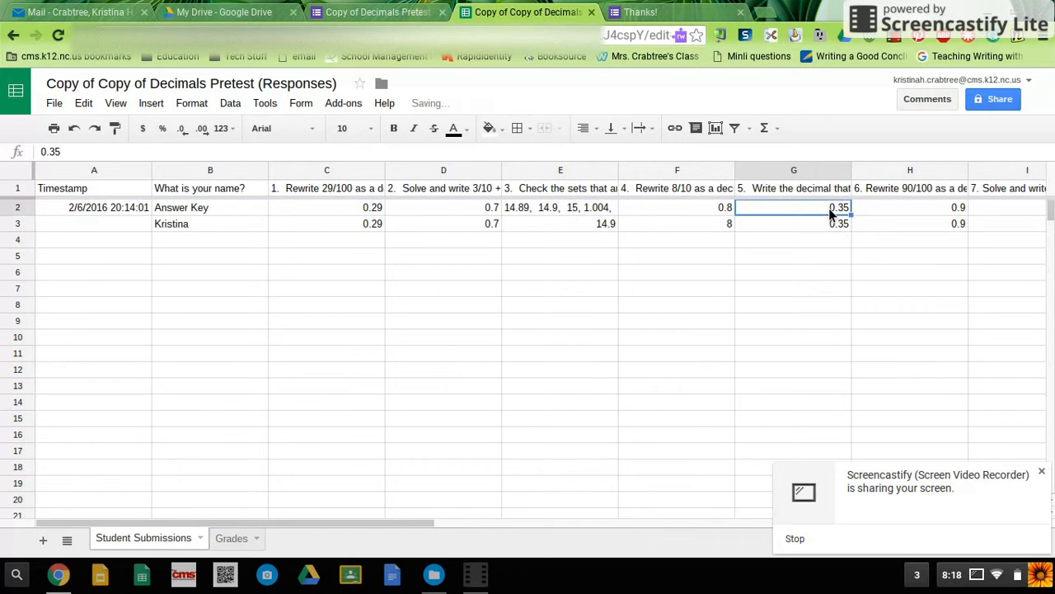
{"action": "key", "text": "ctrl+c"}
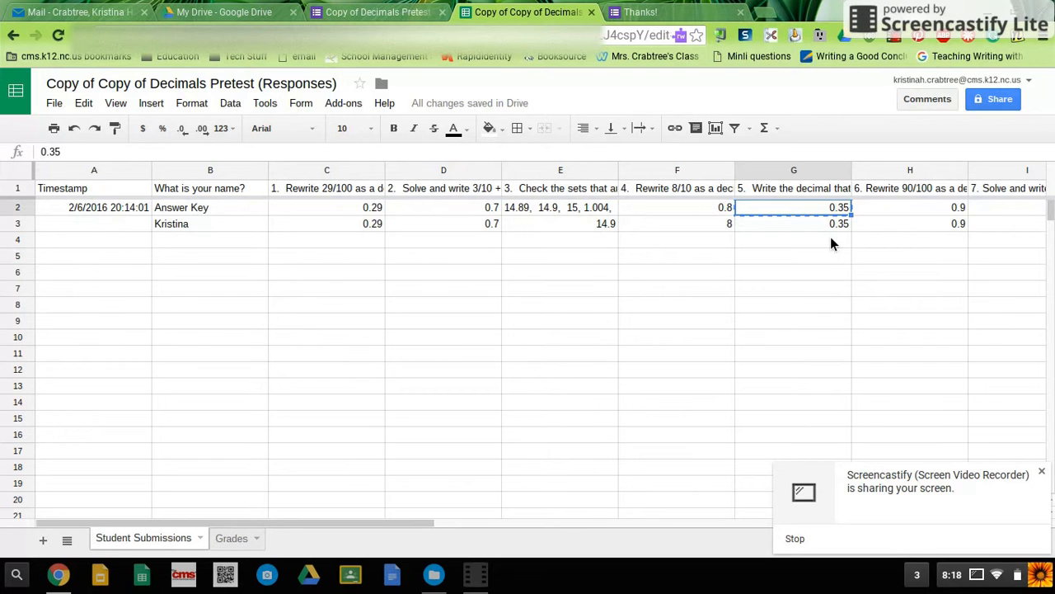
Step: Replace the student's question 10 answer with a copy of the answer key's 0.014, 0.142, 0.1500
{"action": "scroll", "coordinate": [839, 276], "scroll_direction": "right", "scroll_amount": 5}
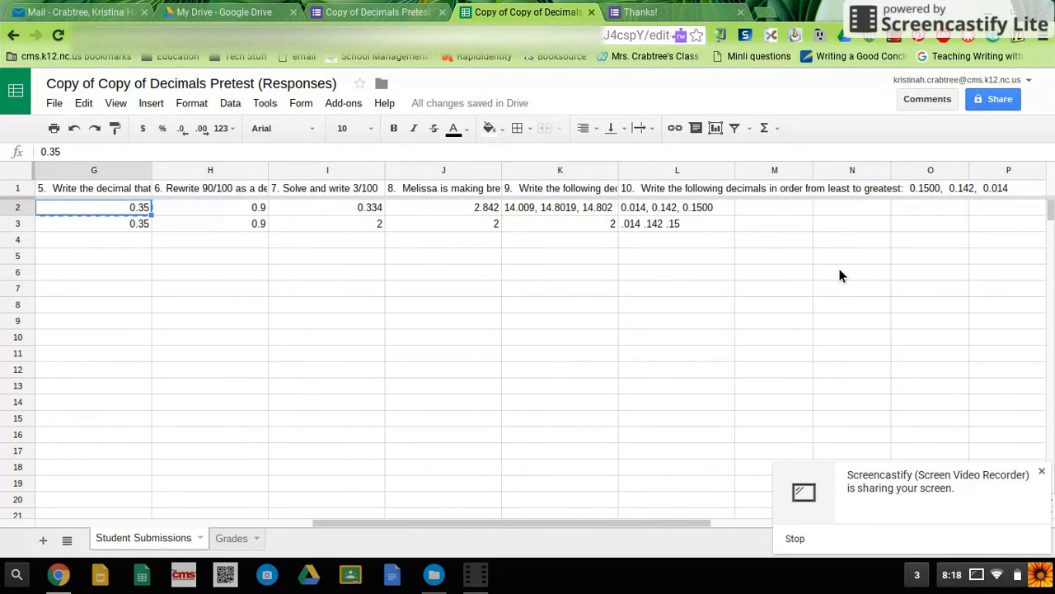
{"action": "scroll", "coordinate": [782, 232], "scroll_direction": "left", "scroll_amount": 1}
{"action": "left_click", "coordinate": [783, 227]}
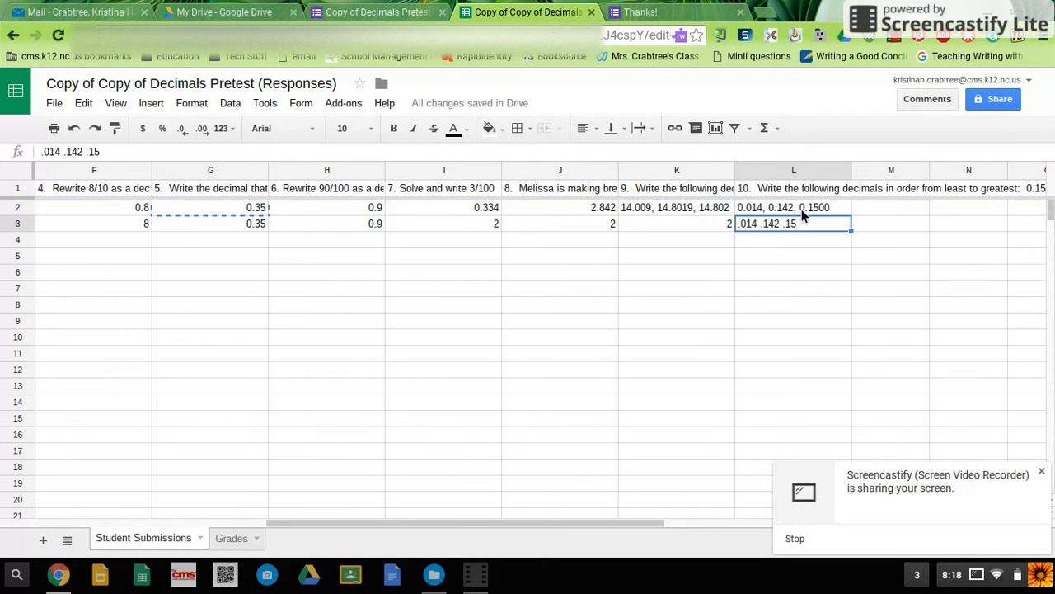
{"action": "left_click", "coordinate": [804, 212]}
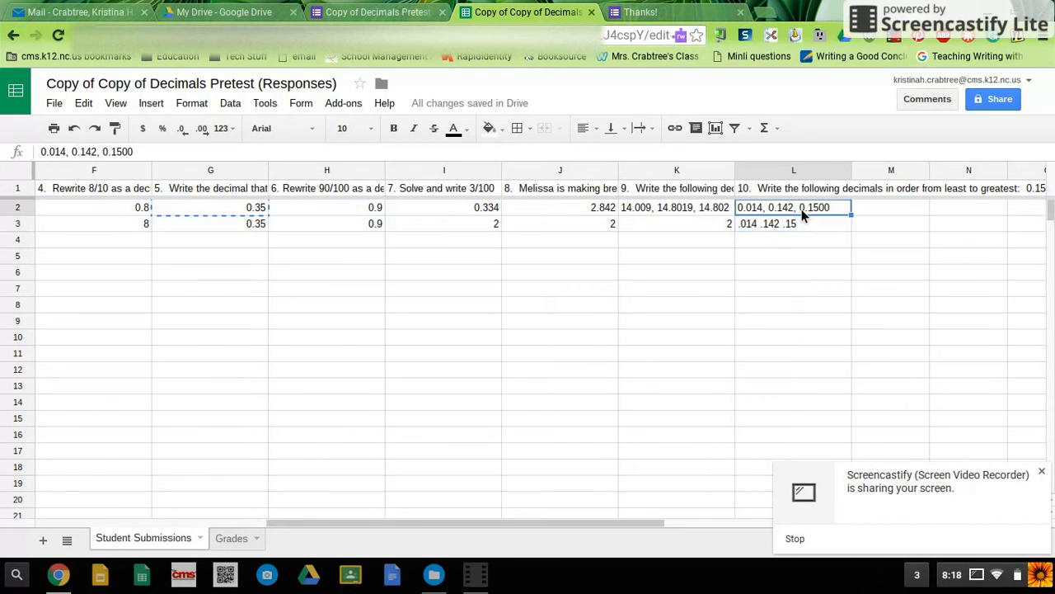
{"action": "left_click", "coordinate": [809, 223]}
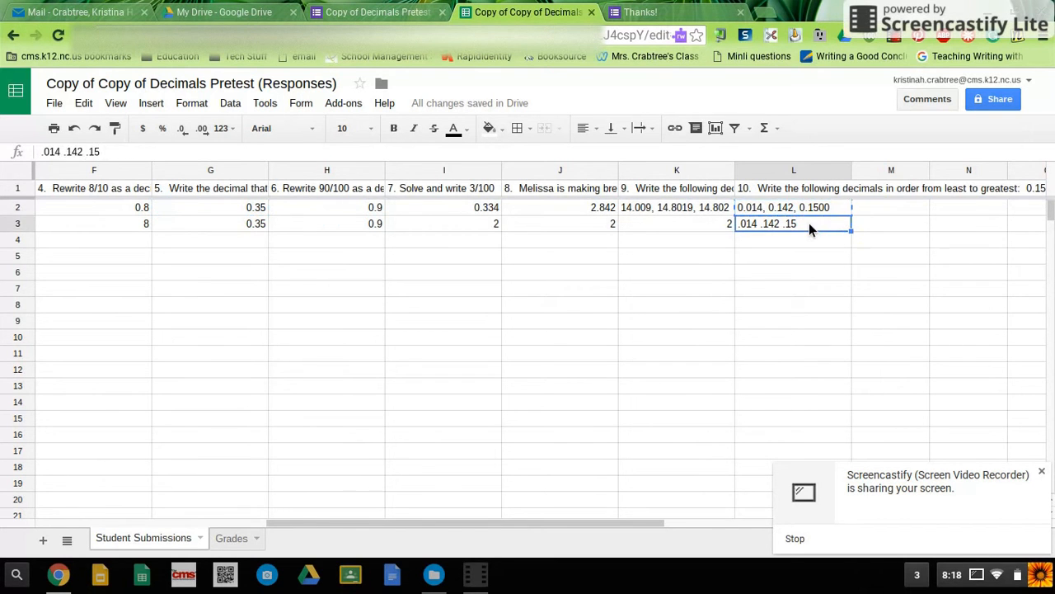
{"action": "key", "text": "ctrl+v"}
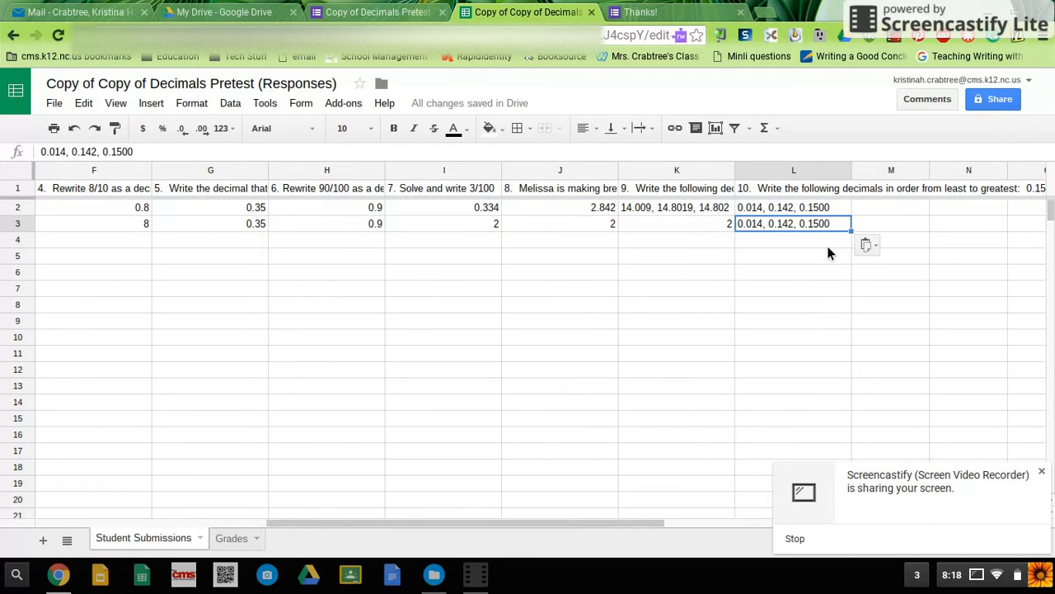
{"action": "scroll", "coordinate": [828, 247], "scroll_direction": "down", "scroll_amount": 4}
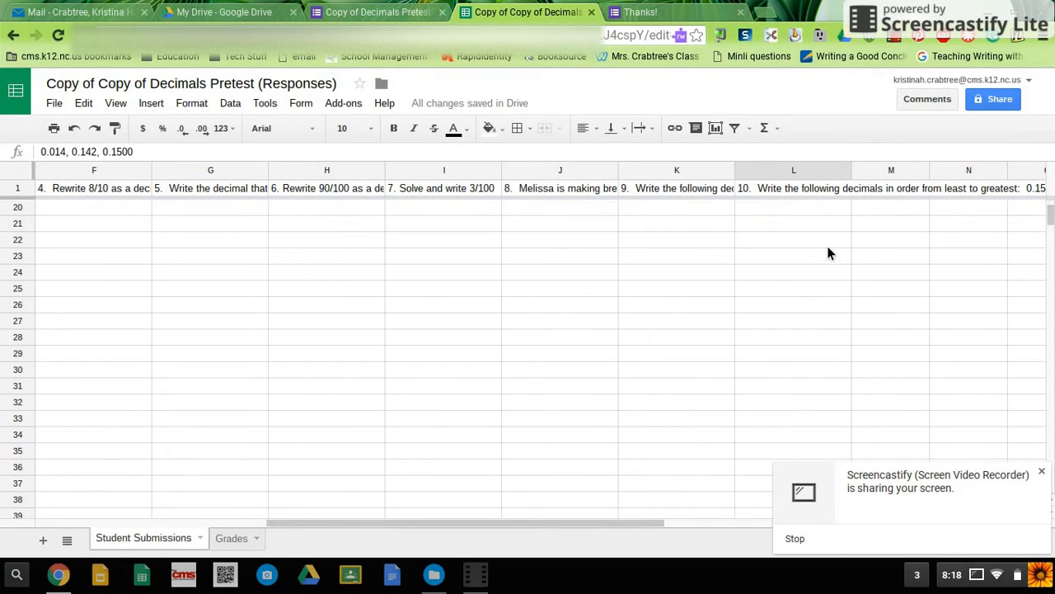
{"action": "scroll", "coordinate": [828, 246], "scroll_direction": "up", "scroll_amount": 4}
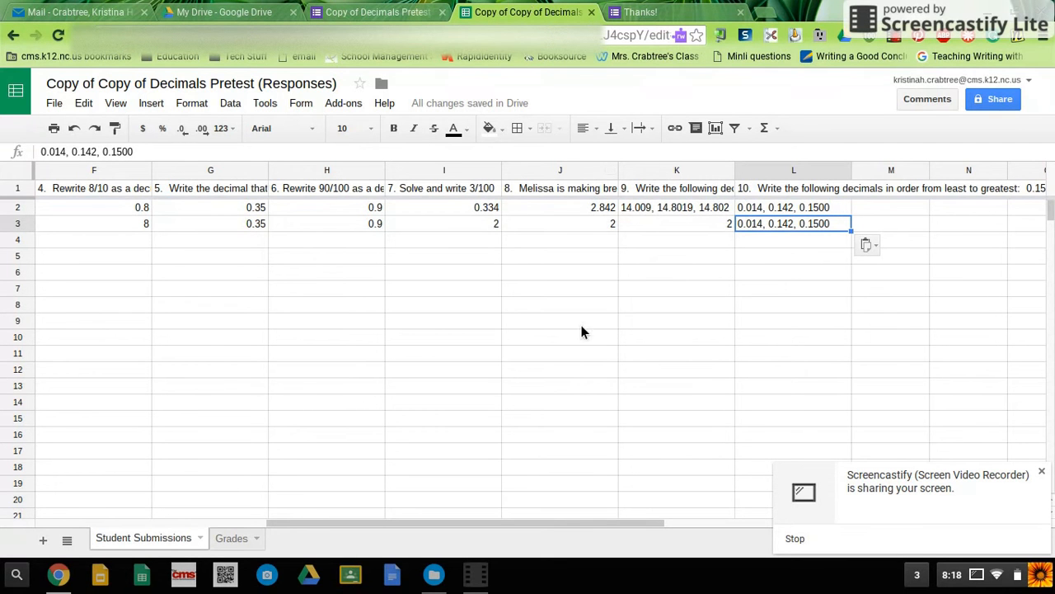
Step: Try to regrade the assignment with Flubaroo, keeping the grading options and the Answer Key submission, and dismiss the closing dialog
{"action": "left_click", "coordinate": [235, 541]}
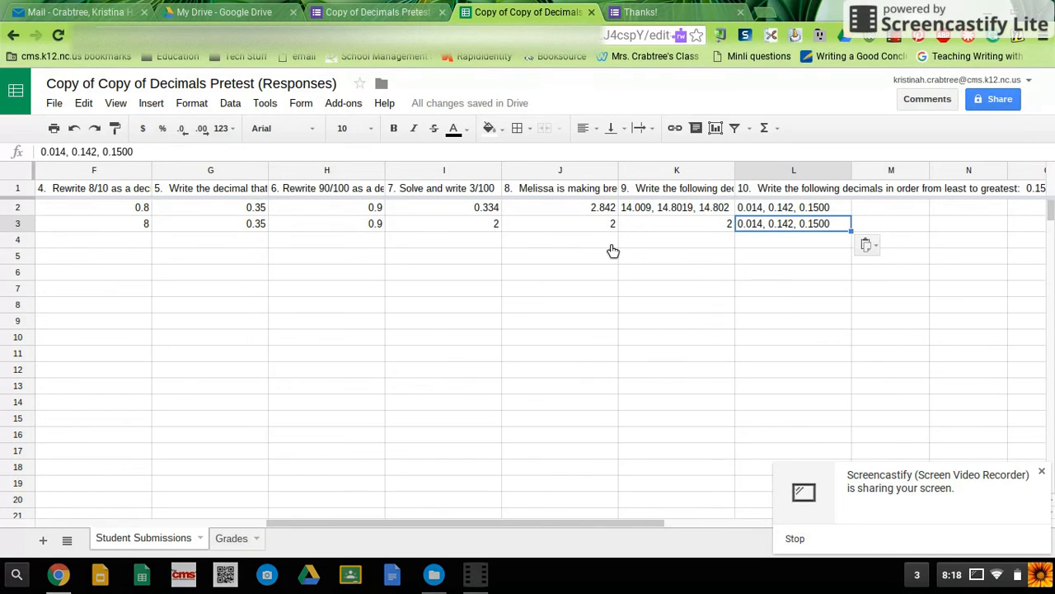
{"action": "left_click", "coordinate": [353, 107]}
{"action": "mouse_move", "coordinate": [379, 151]}
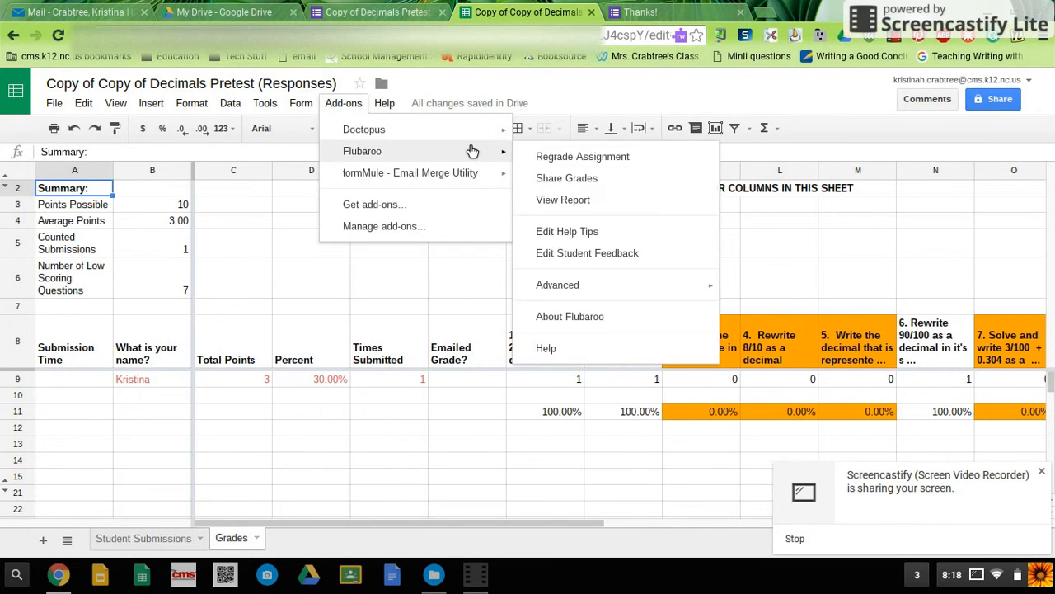
{"action": "left_click", "coordinate": [555, 157]}
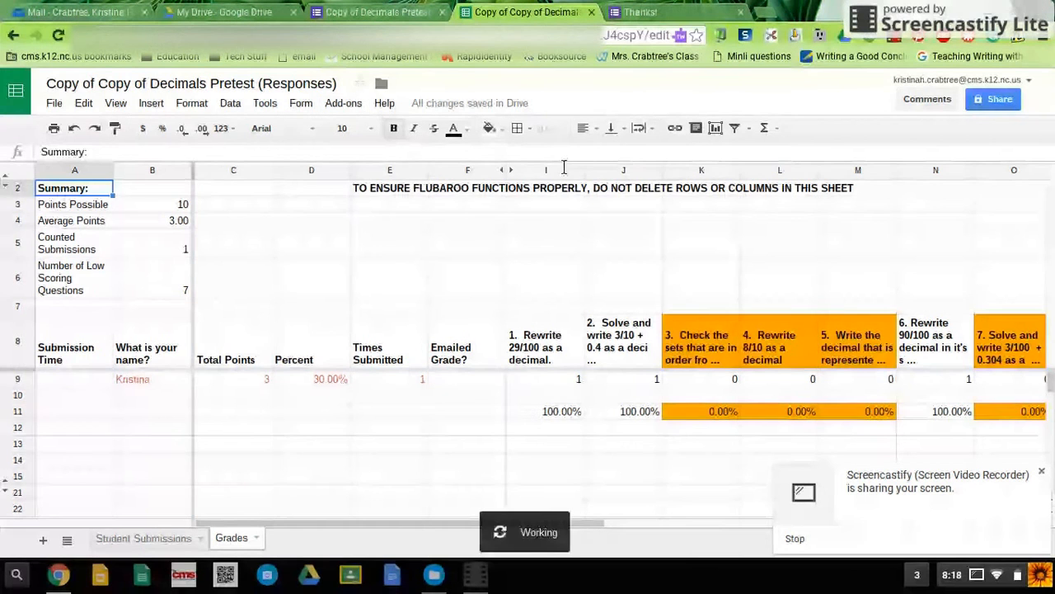
{"action": "left_click", "coordinate": [399, 343]}
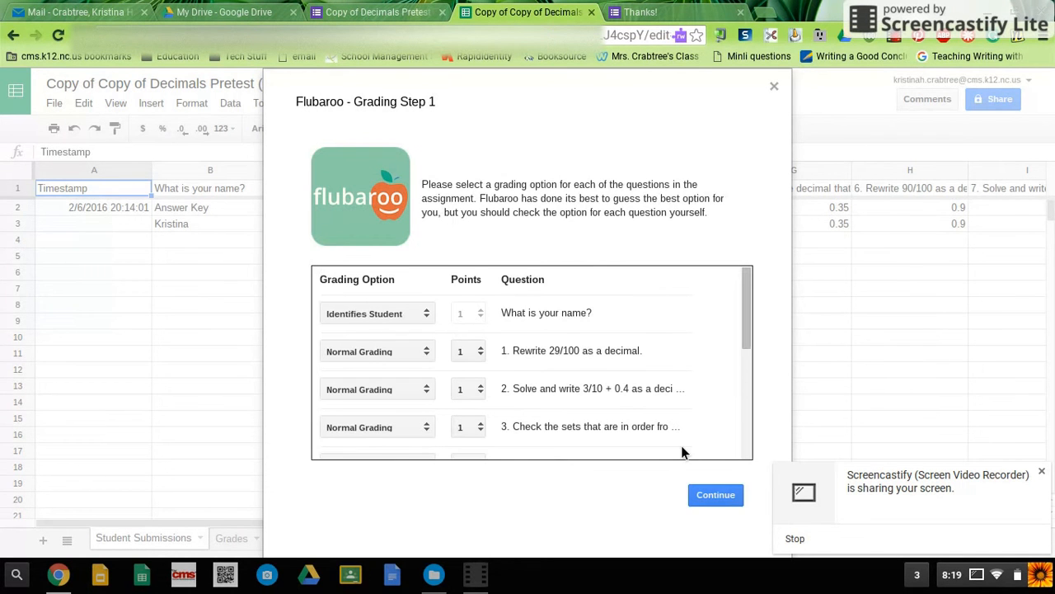
{"action": "left_click", "coordinate": [717, 498]}
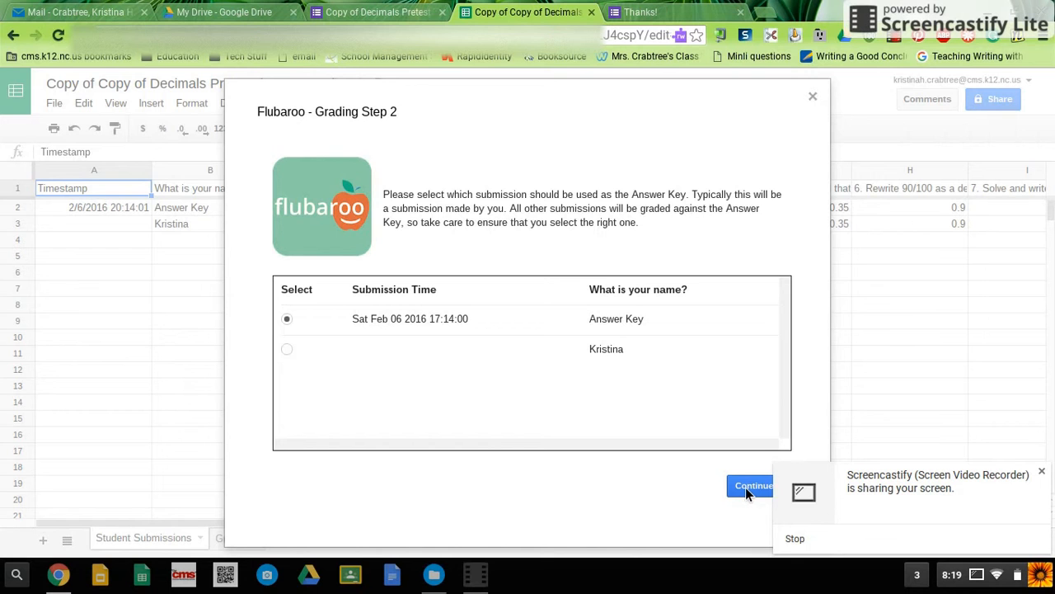
{"action": "left_click", "coordinate": [746, 488]}
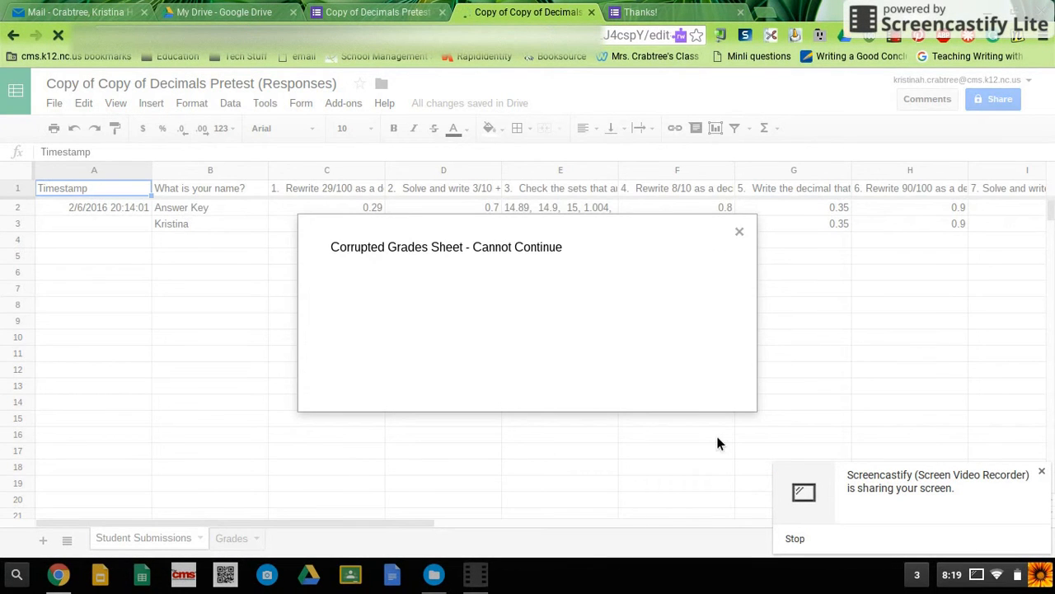
{"action": "left_click", "coordinate": [739, 233]}
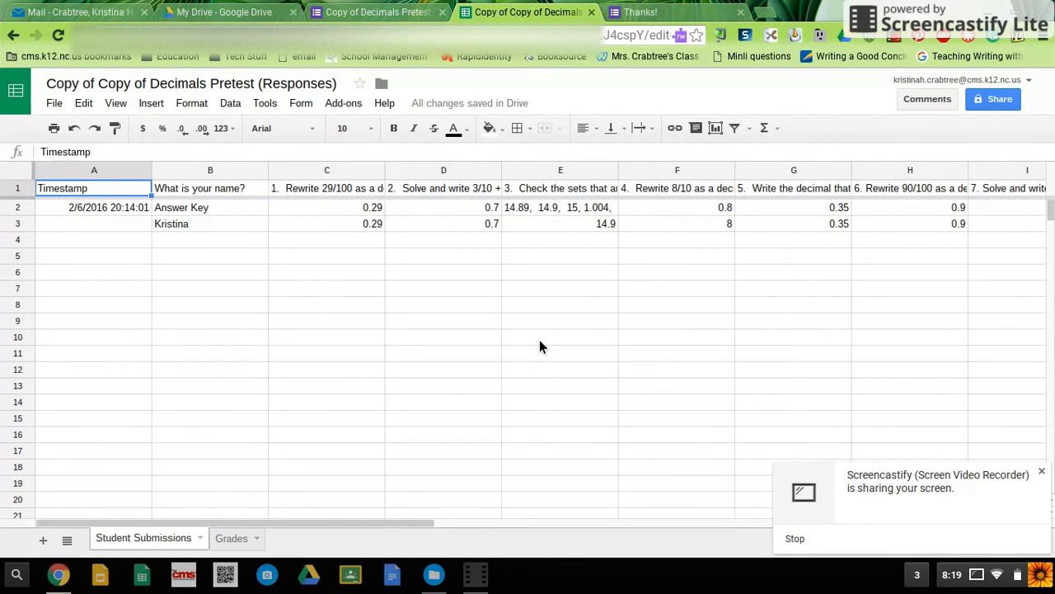
Step: Compare the student's answers to questions 10 and 1 with the answer key in Student Submissions
{"action": "scroll", "coordinate": [539, 347], "scroll_direction": "right", "scroll_amount": 10}
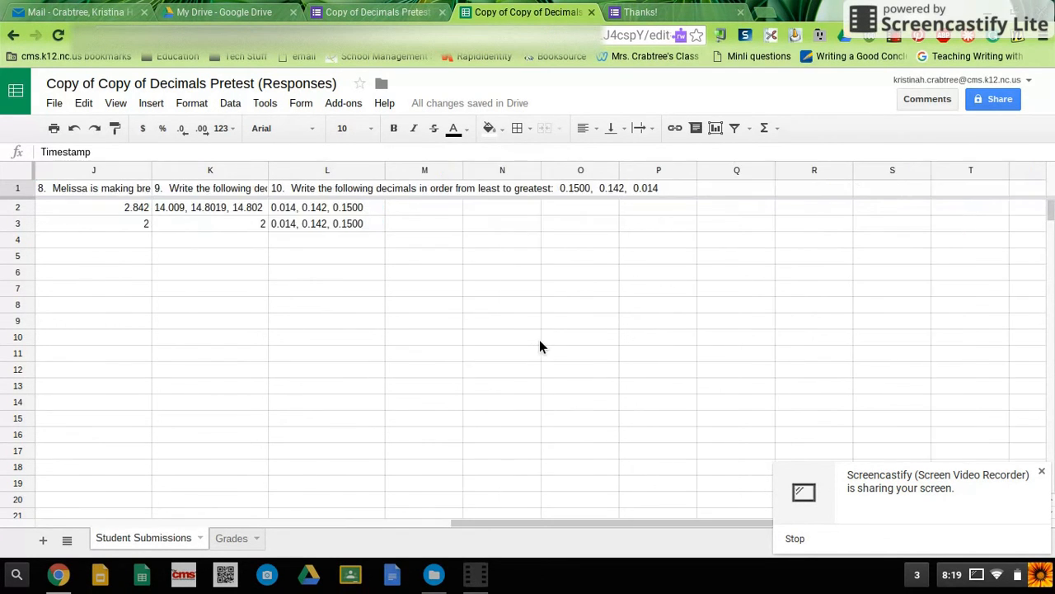
{"action": "left_click", "coordinate": [350, 215]}
{"action": "scroll", "coordinate": [349, 221], "scroll_direction": "down", "scroll_amount": 1}
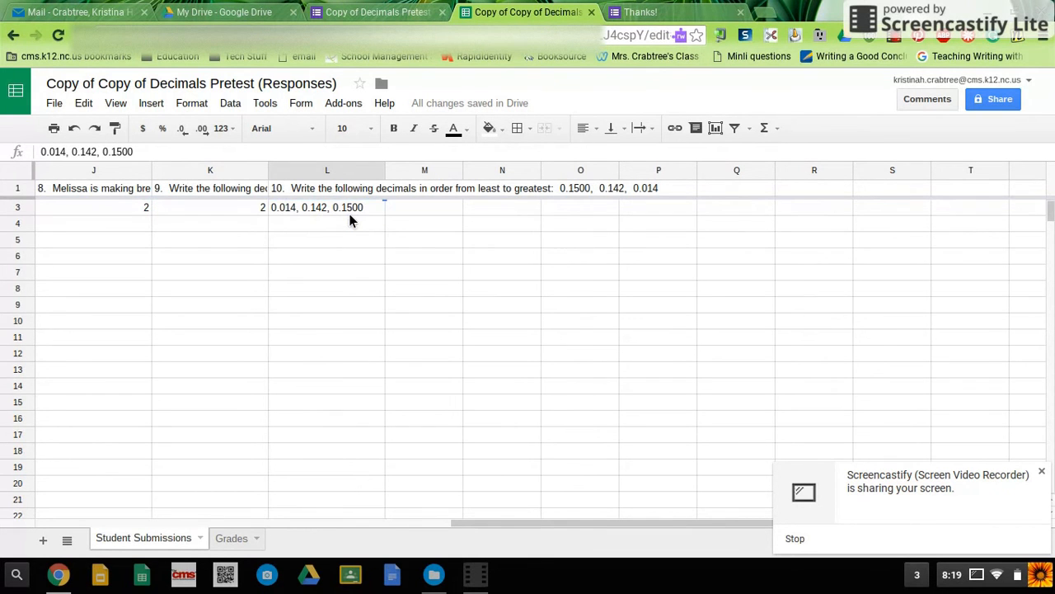
{"action": "scroll", "coordinate": [348, 214], "scroll_direction": "up", "scroll_amount": 1}
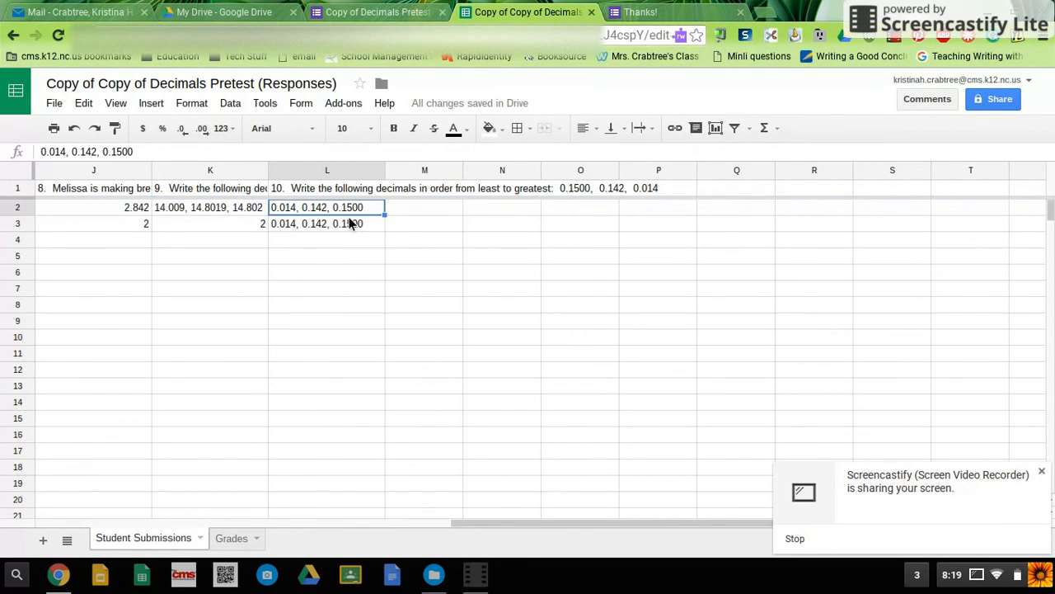
{"action": "left_click", "coordinate": [349, 222]}
{"action": "scroll", "coordinate": [350, 222], "scroll_direction": "left", "scroll_amount": 10}
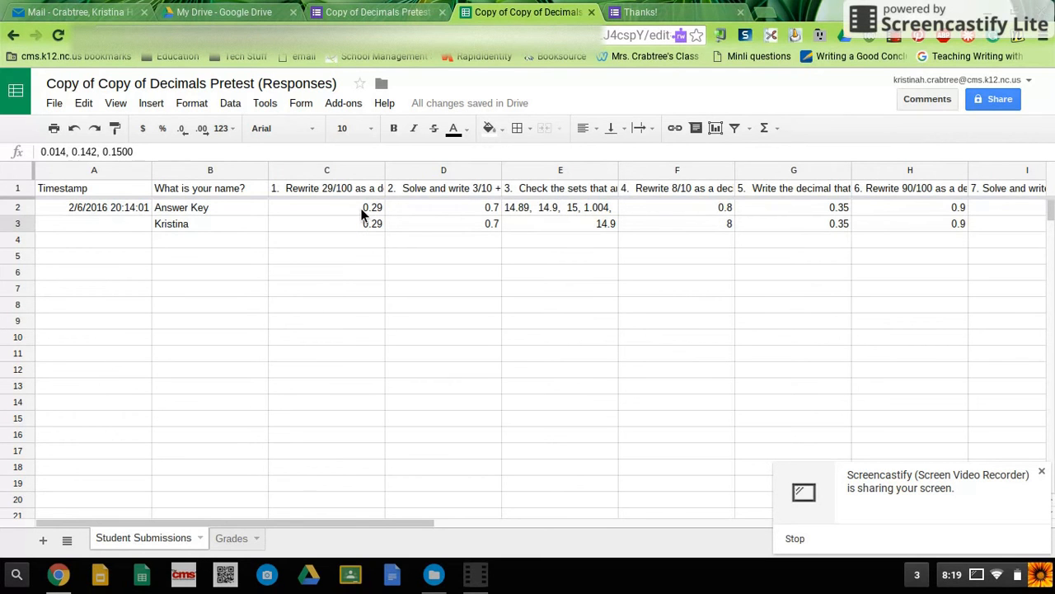
{"action": "left_click", "coordinate": [361, 212]}
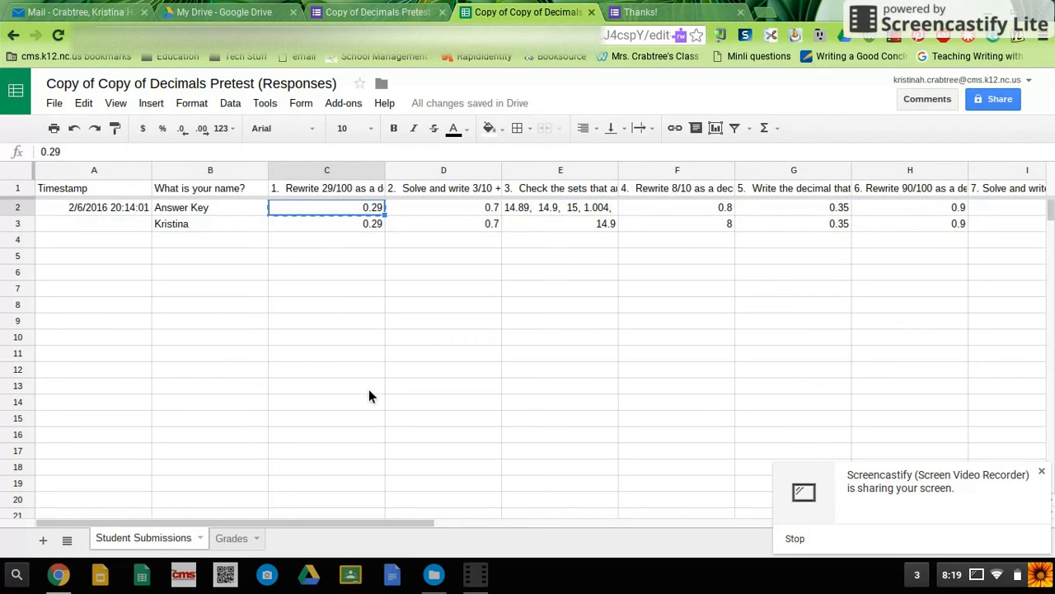
{"action": "left_click", "coordinate": [368, 389]}
{"action": "left_click", "coordinate": [380, 230]}
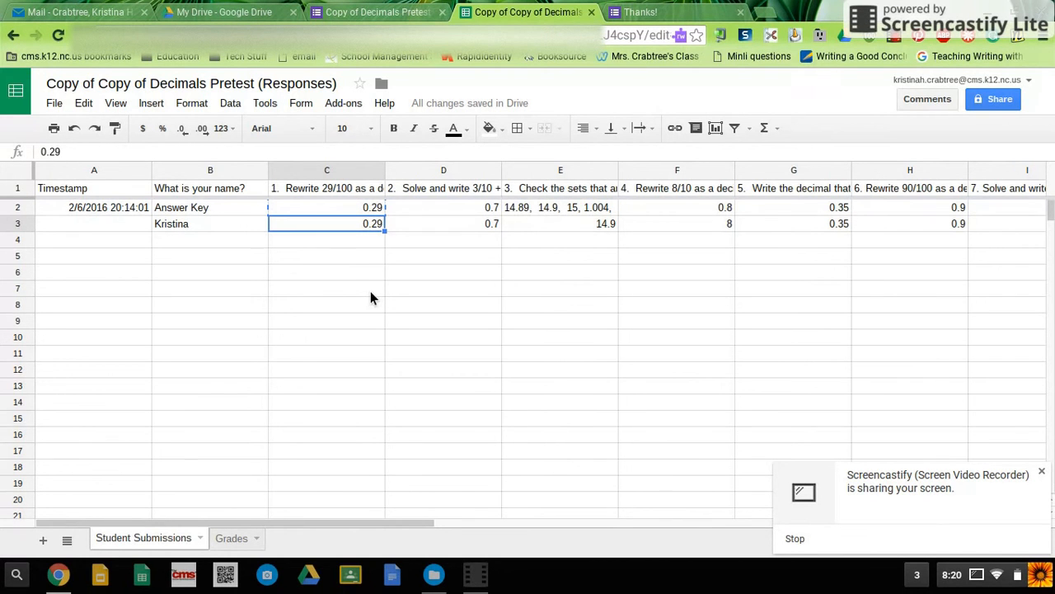
Step: Examine the student's total points, percentage and per-question results in the Grades sheet
{"action": "left_click", "coordinate": [232, 539]}
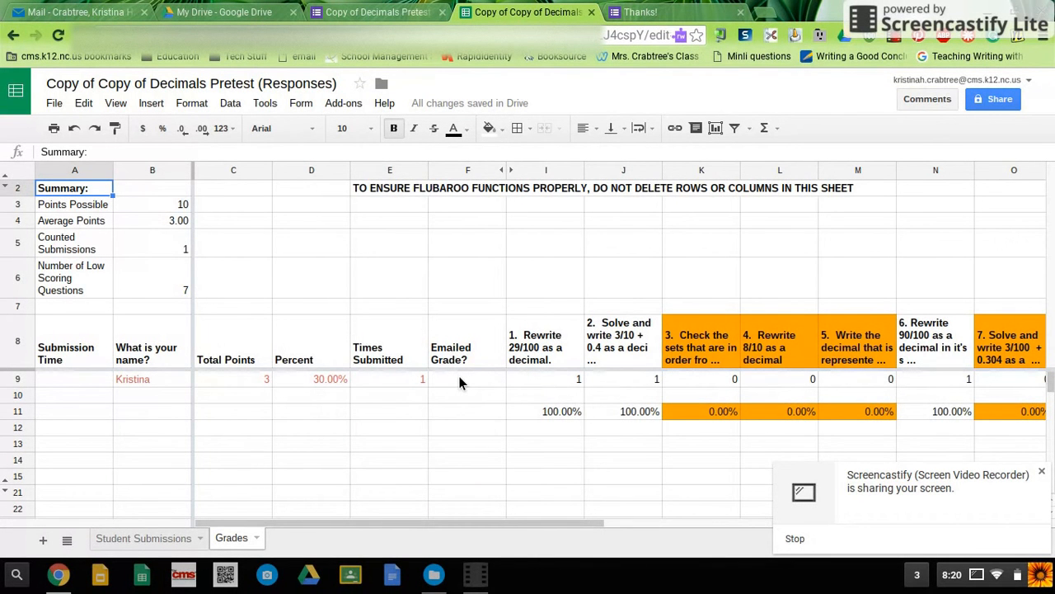
{"action": "scroll", "coordinate": [459, 379], "scroll_direction": "right", "scroll_amount": 3}
{"action": "scroll", "coordinate": [459, 380], "scroll_direction": "left", "scroll_amount": 3}
{"action": "left_click", "coordinate": [169, 428]}
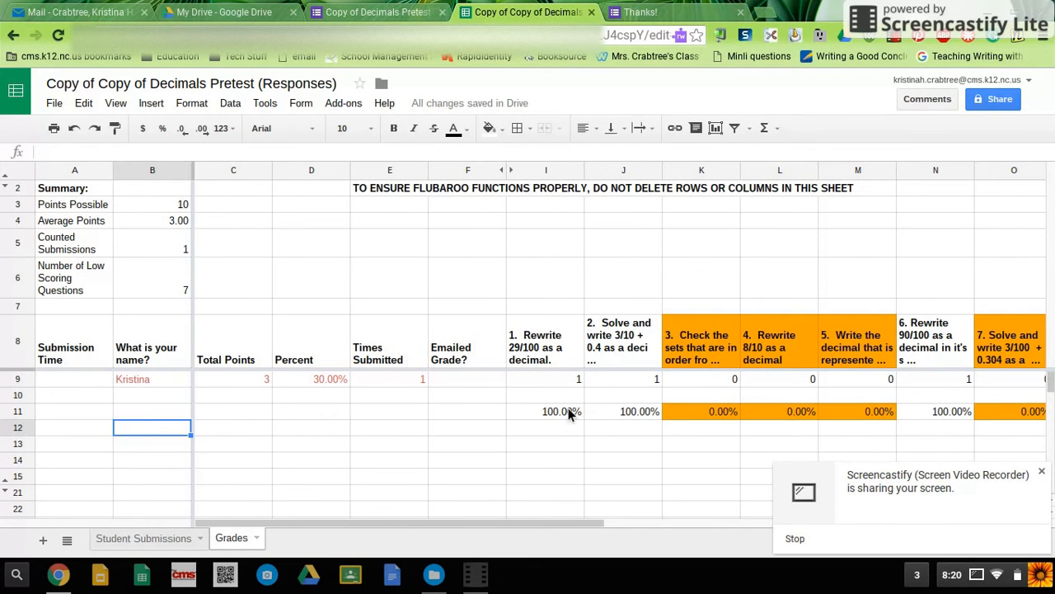
{"action": "left_click", "coordinate": [139, 414]}
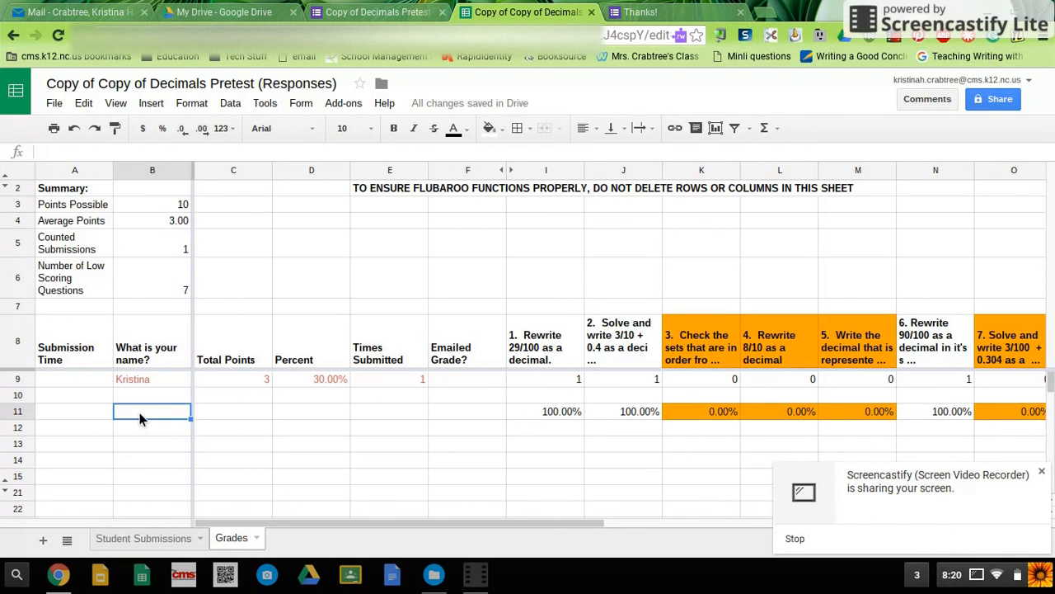